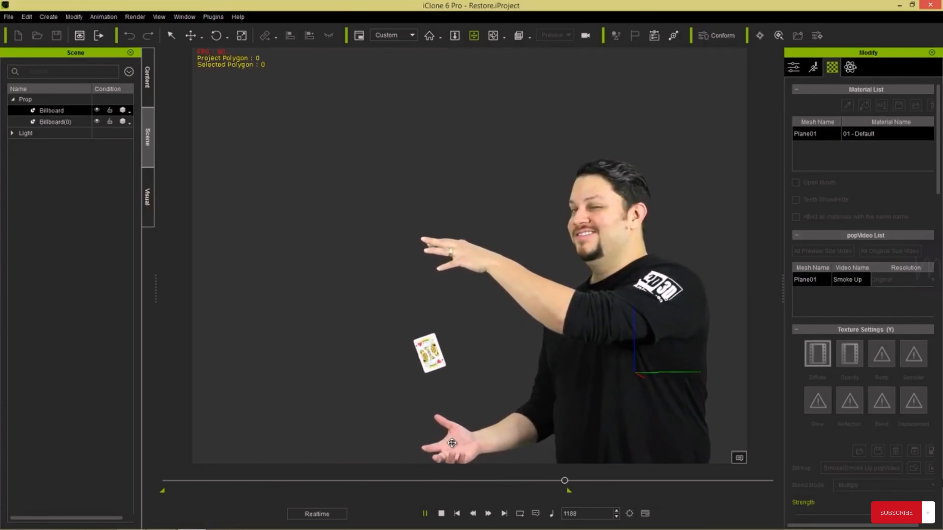
Step: Stop the playback of the card trick scene and switch to popVideo 3
key(space)
click(441, 514)
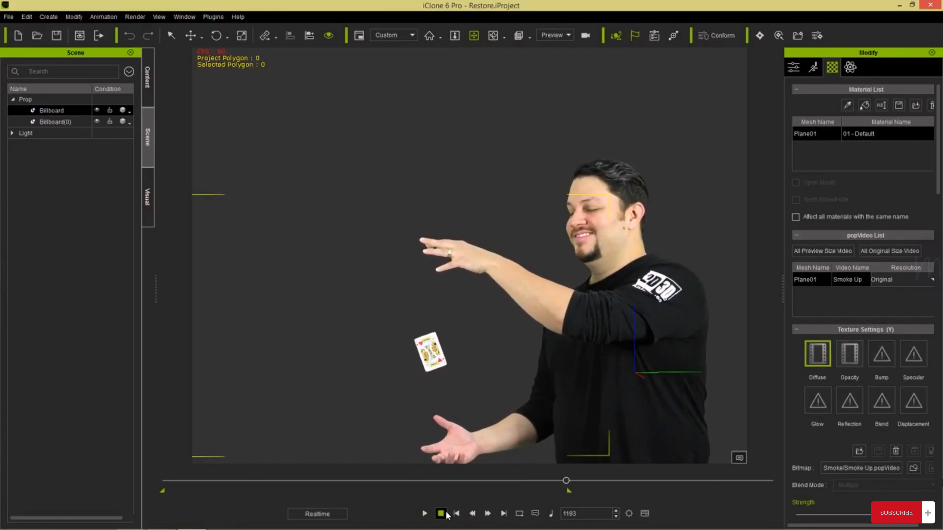
key(alt+Tab)
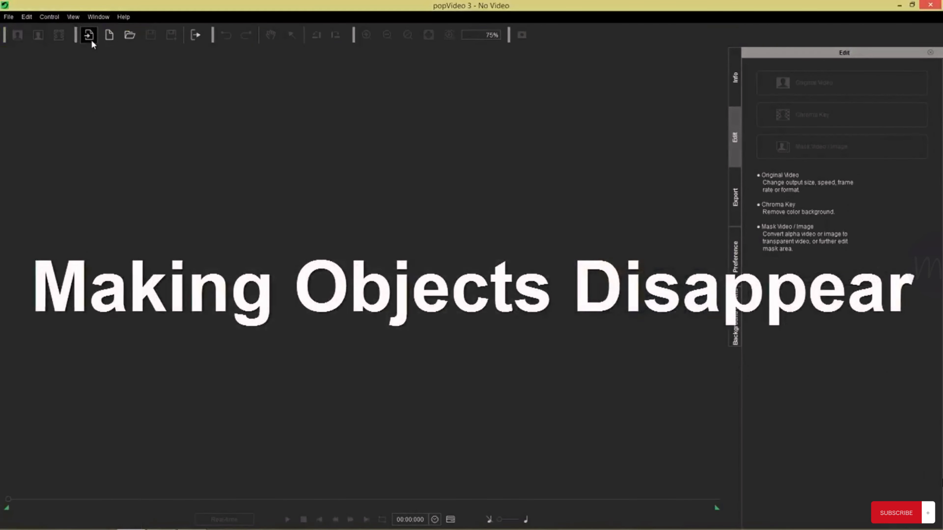
Step: Import the HM8A0742 video and apply a chroma key to remove its green background
click(90, 36)
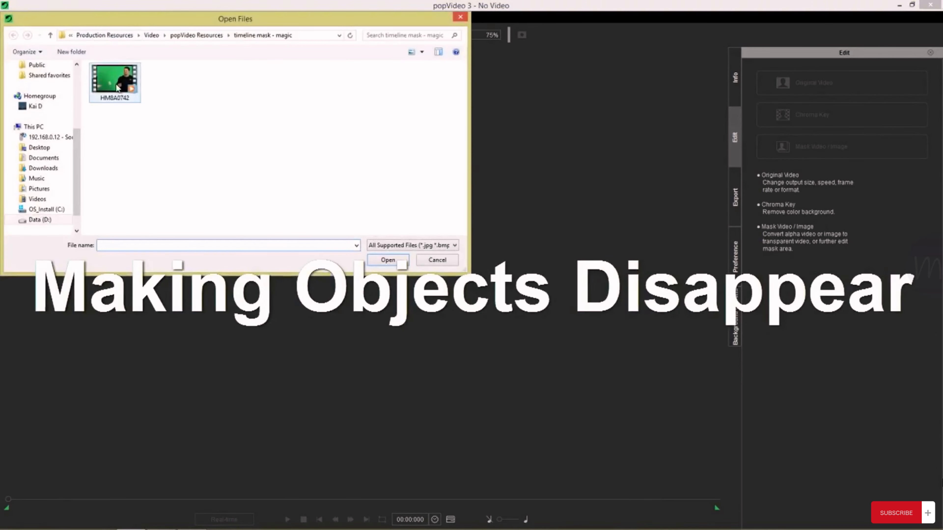
double_click(116, 84)
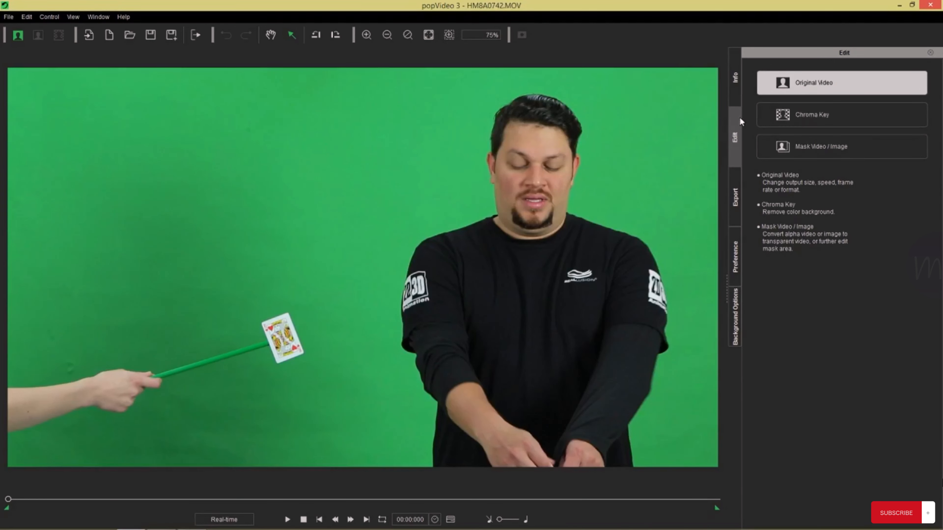
click(841, 115)
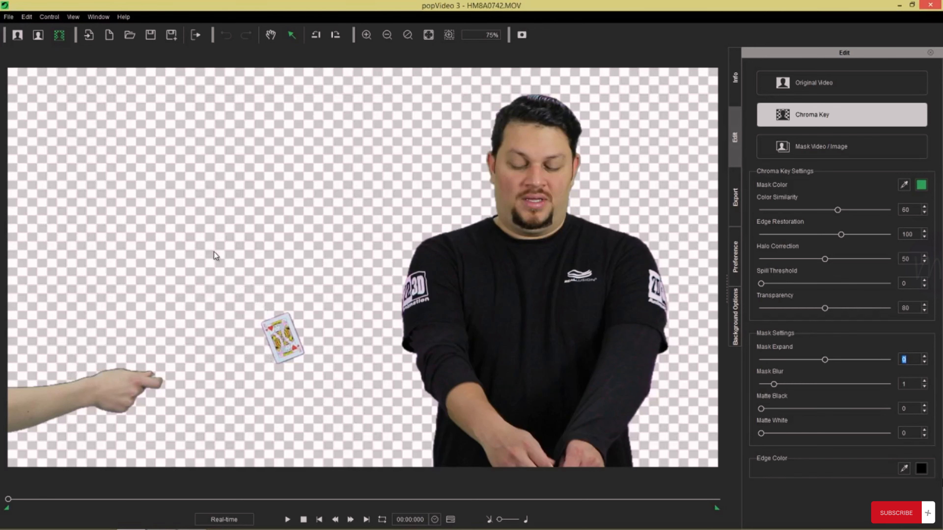
Step: Open the mask tools and paint over the playing card with the mask brush at size 26
click(523, 35)
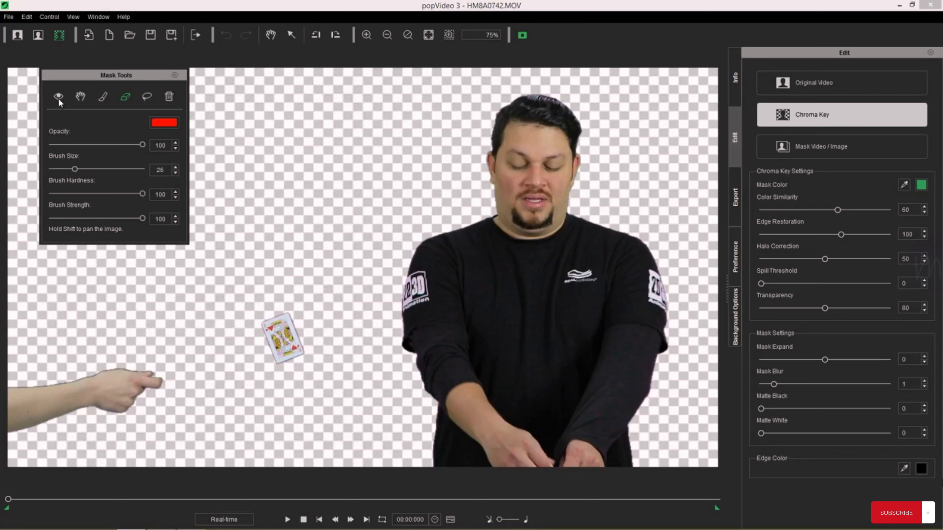
click(80, 97)
mouse_move(242, 306)
mouse_down()
mouse_move(326, 270)
mouse_move(296, 307)
mouse_up()
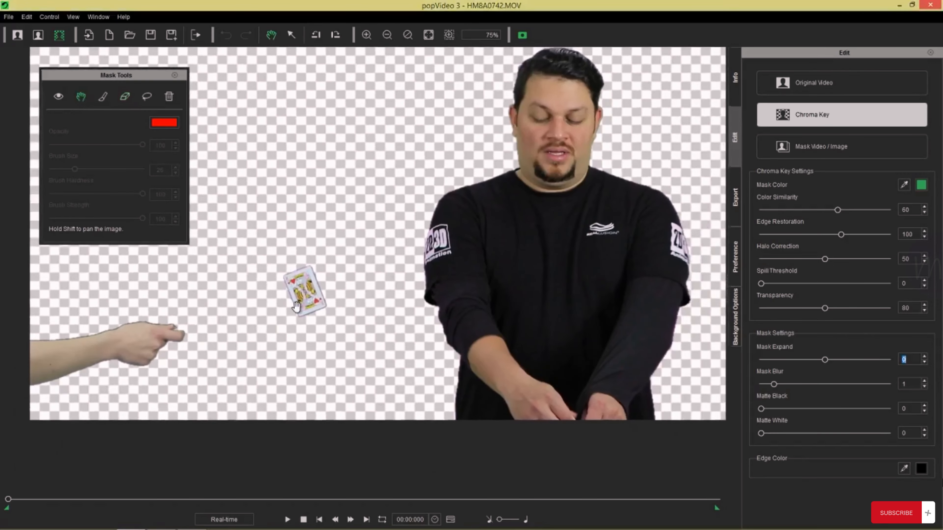
scroll(296, 306, up, 4)
scroll(322, 331, down, 5)
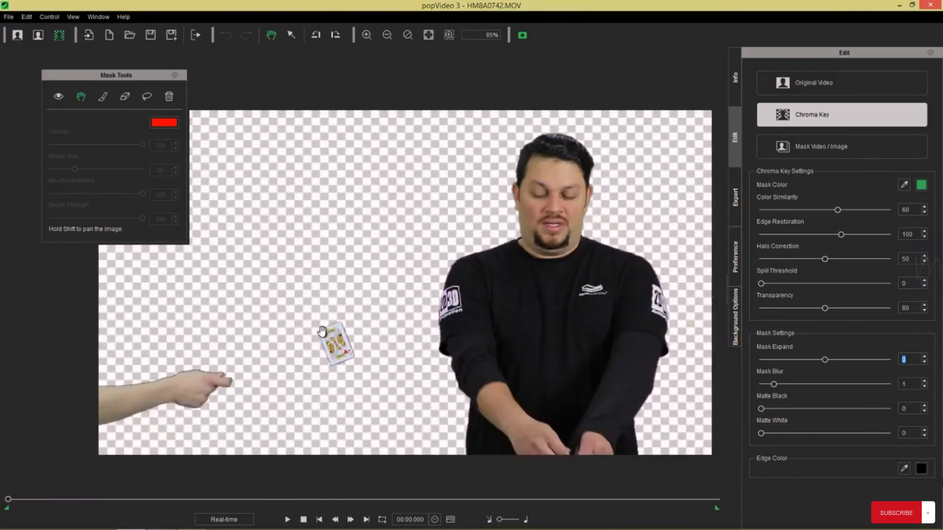
scroll(321, 330, up, 5)
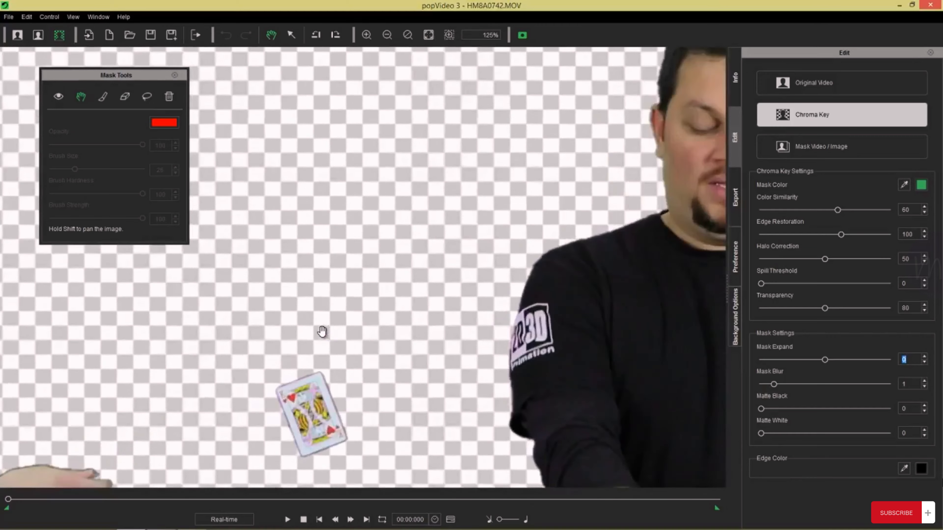
scroll(321, 330, down, 3)
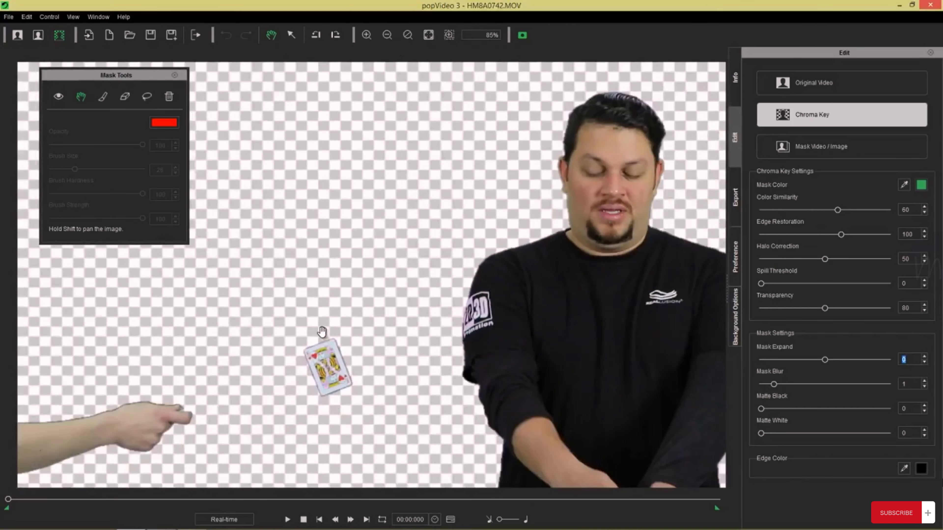
click(104, 98)
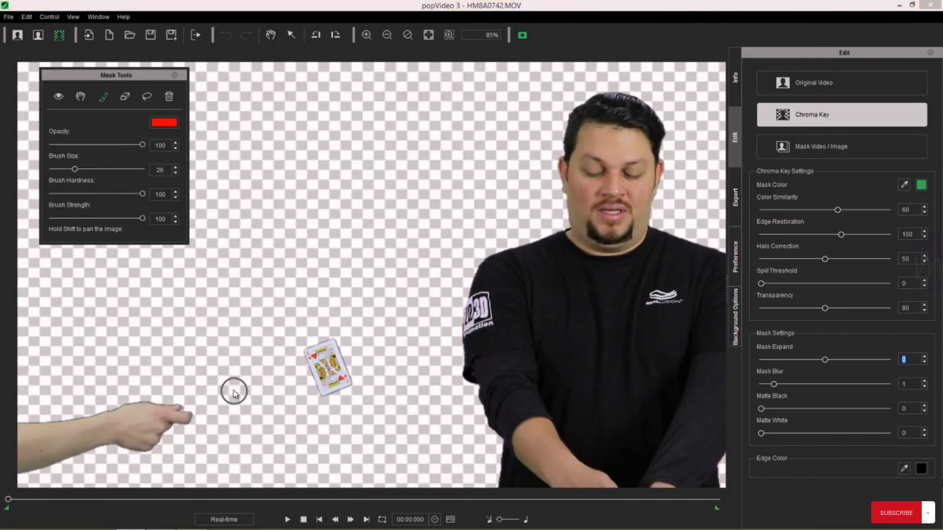
scroll(232, 390, down, 1)
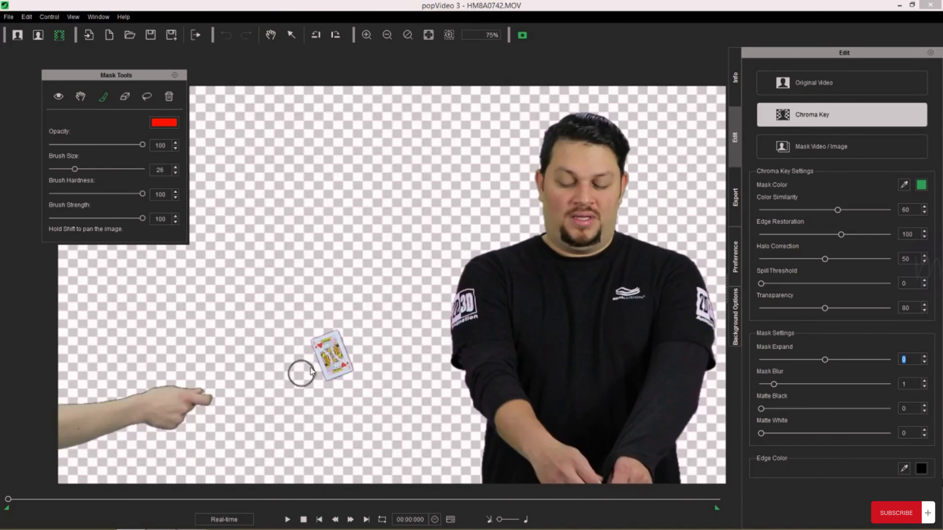
mouse_move(319, 347)
mouse_down()
mouse_move(338, 334)
mouse_move(351, 358)
mouse_move(336, 377)
mouse_move(319, 367)
mouse_move(315, 339)
mouse_move(337, 359)
mouse_up()
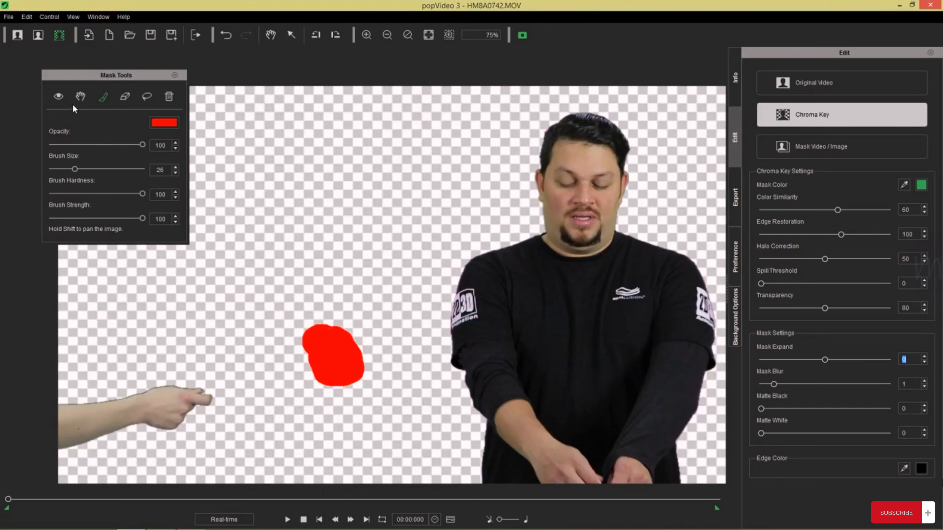
Step: Hide and reshow the mask overlay, and erase a notch from the edge of the card's mask facing the hand
click(59, 96)
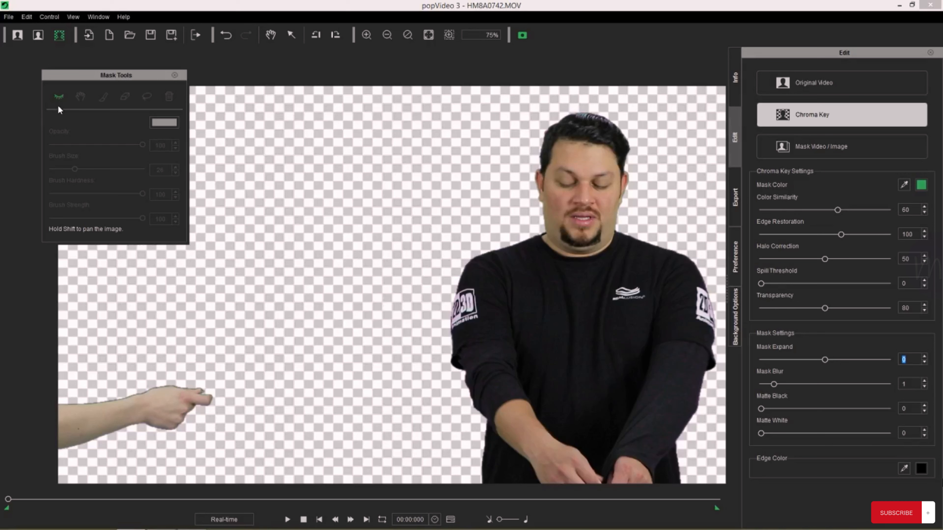
click(59, 95)
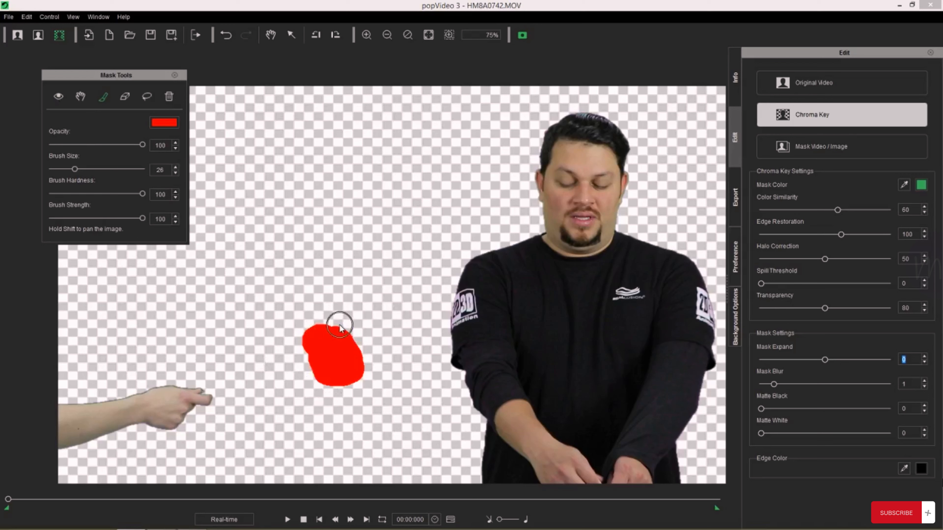
click(124, 98)
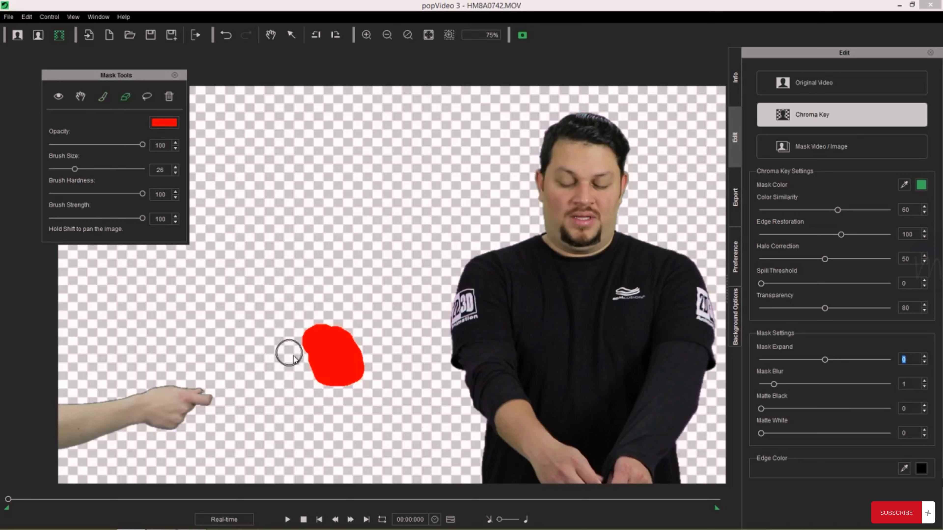
drag(288, 349, 300, 369)
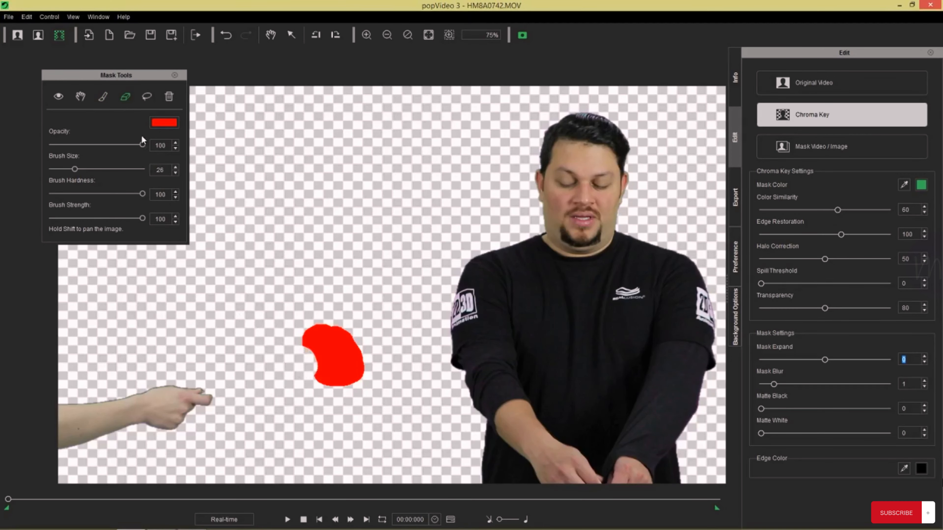
Step: Using the lasso mask at brush size 31, draw a closed outline around the helper's hand and arm, meeting the card's mask
click(147, 97)
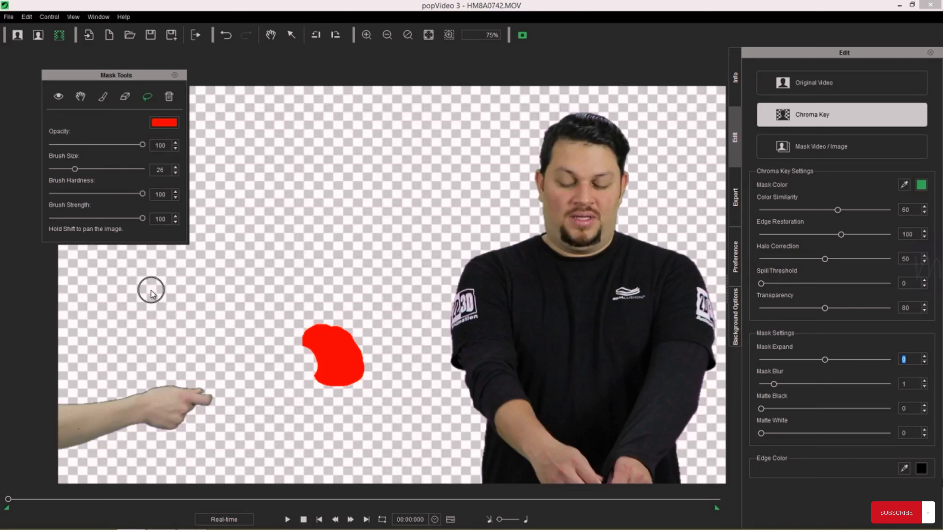
key(])
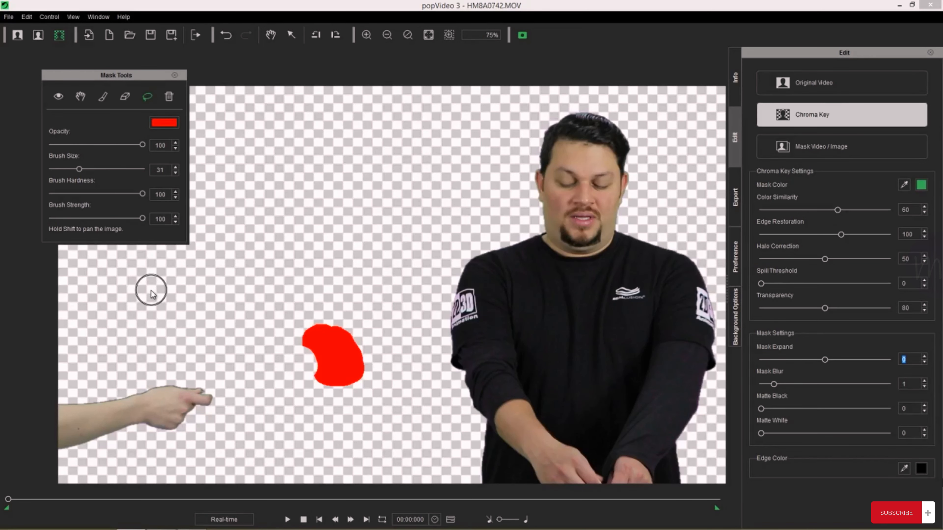
mouse_move(141, 195)
mouse_down()
mouse_move(116, 196)
mouse_move(152, 200)
mouse_up()
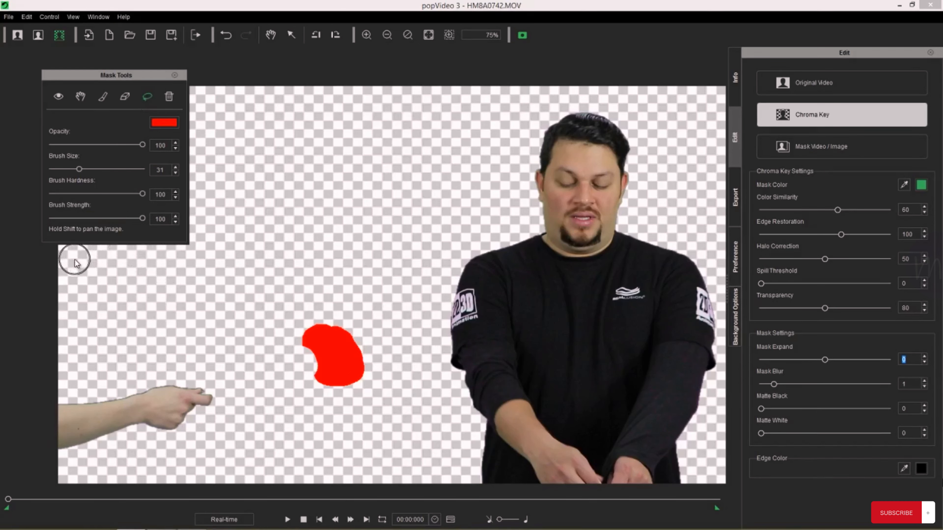
drag(71, 256, 121, 271)
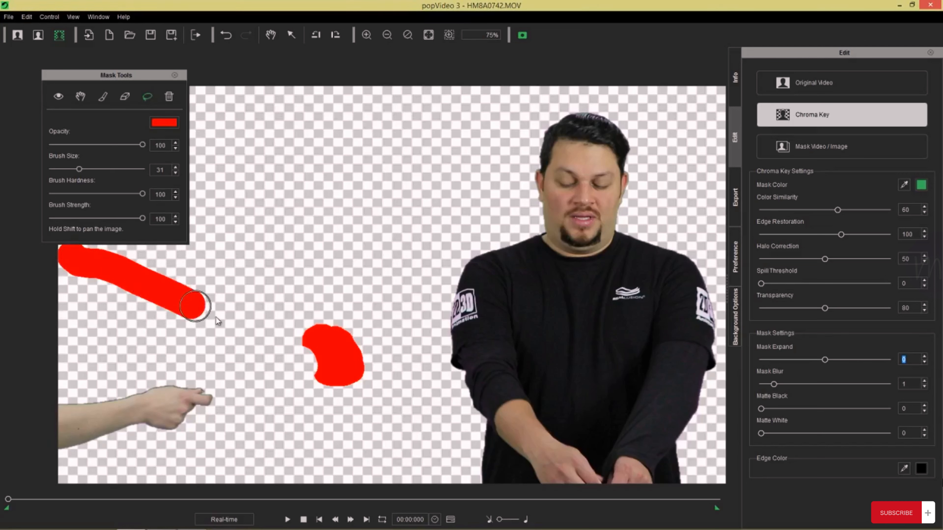
mouse_move(215, 317)
mouse_down()
mouse_move(297, 351)
mouse_move(311, 365)
mouse_move(308, 389)
mouse_move(255, 435)
mouse_move(159, 482)
mouse_move(72, 479)
mouse_up()
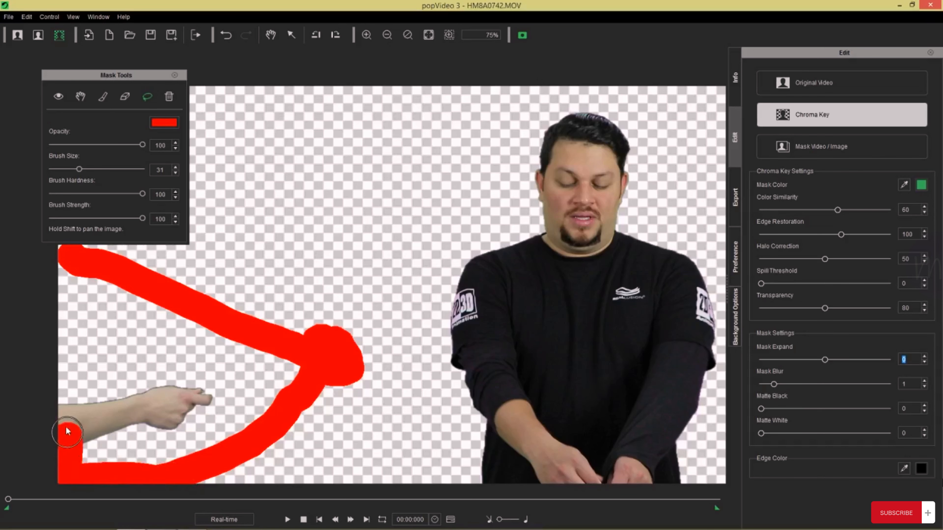
drag(67, 431, 58, 268)
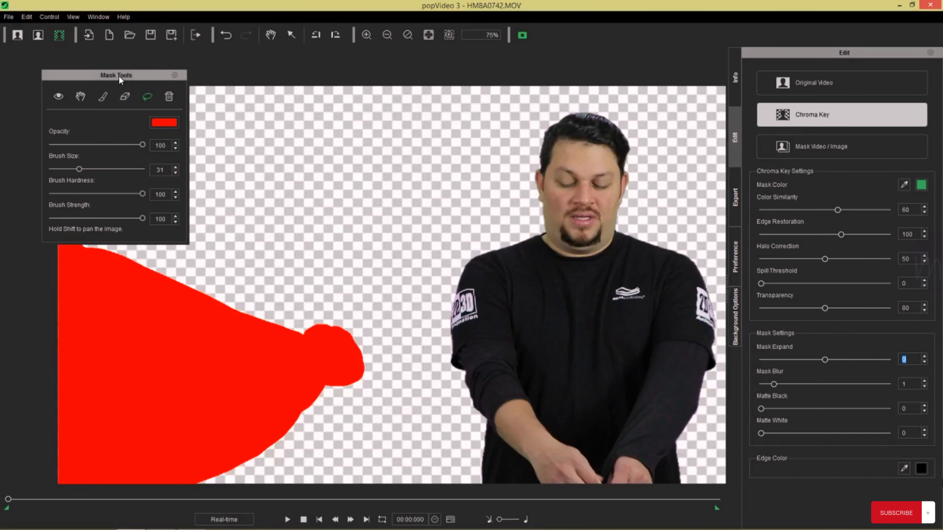
Step: Move the mask tools clear of the masked area and play the clip to check the mask
drag(118, 75, 219, 62)
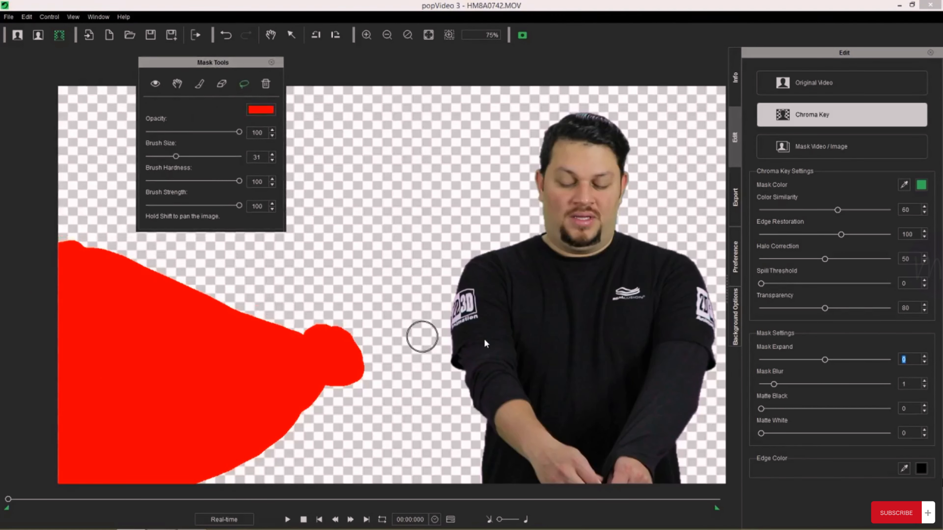
click(287, 518)
click(287, 517)
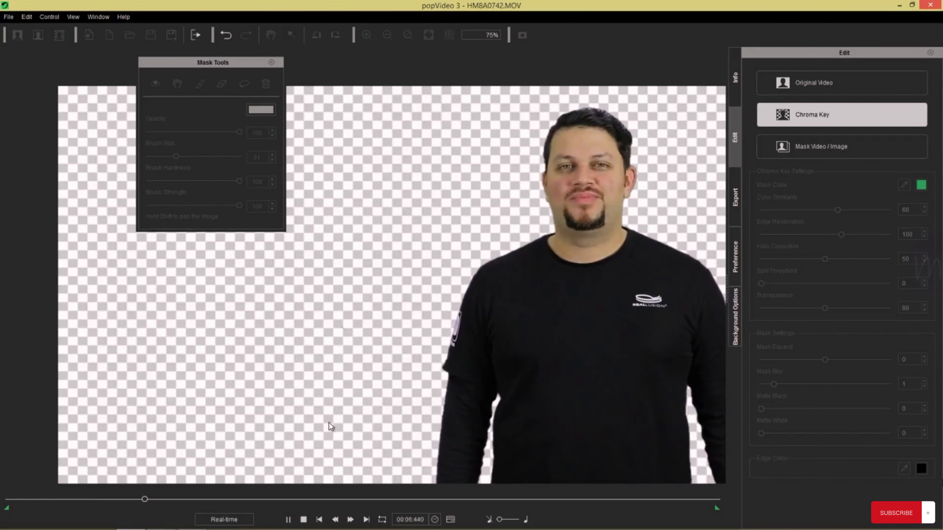
click(289, 520)
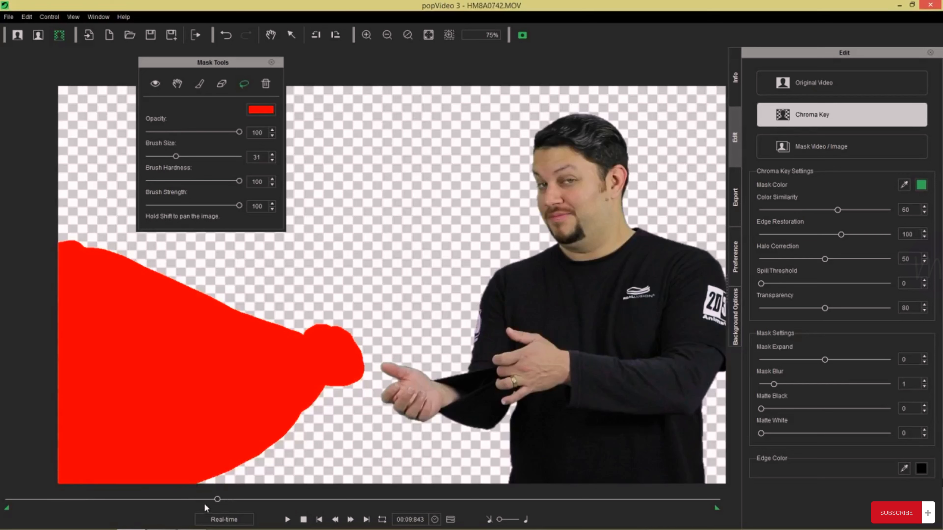
Step: Trim the beginning of the clip by moving its start marker to about 00:07:107
drag(213, 499, 158, 504)
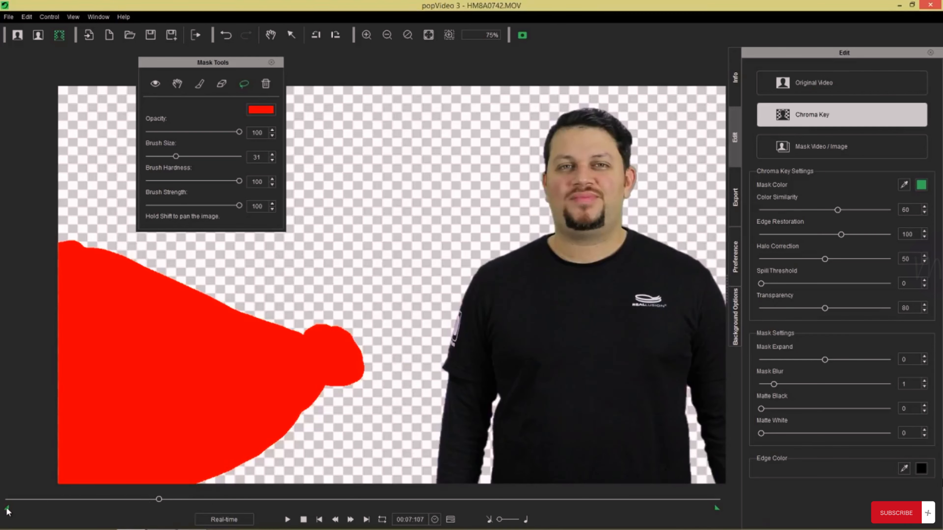
drag(7, 508, 14, 513)
Step: At 00:18:619, brush extra mask over the card edge sticking out below the masked area
click(287, 519)
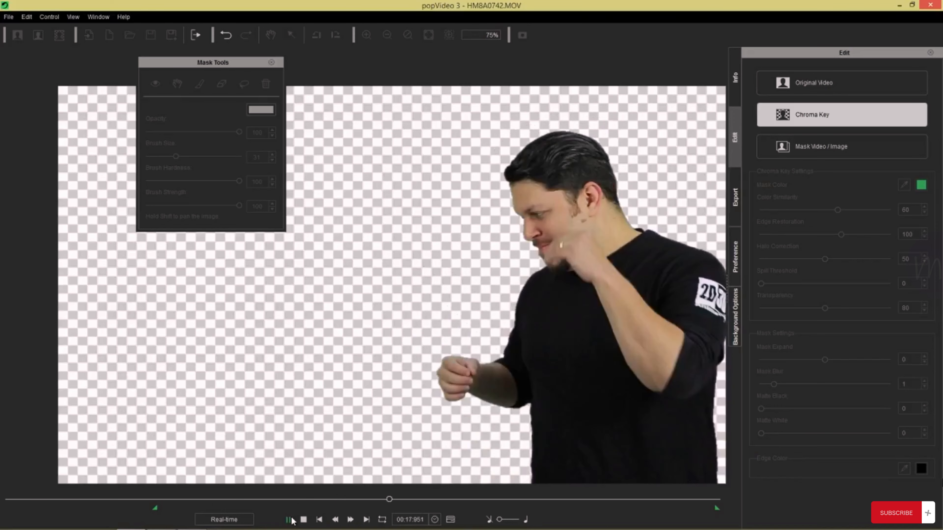
click(289, 520)
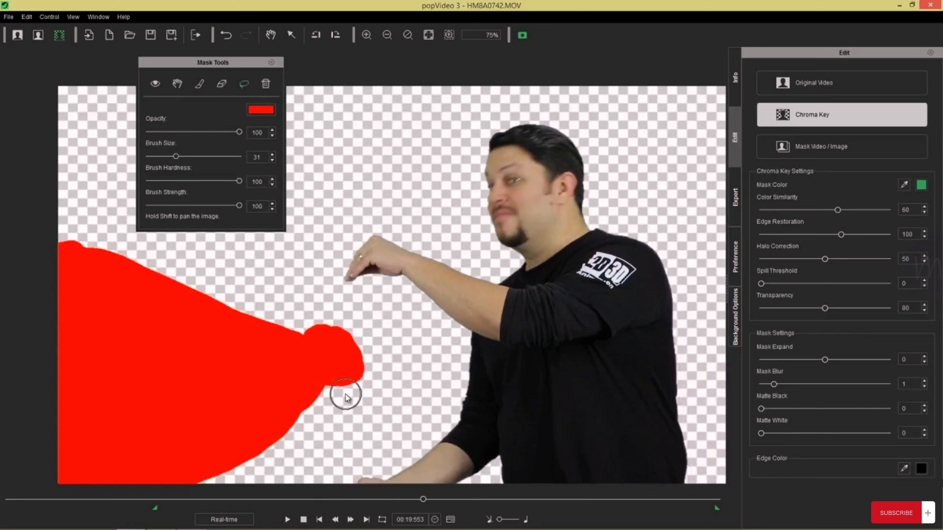
drag(347, 394, 362, 367)
drag(425, 501, 403, 500)
mouse_move(389, 499)
mouse_down()
mouse_move(380, 499)
mouse_move(404, 496)
mouse_up()
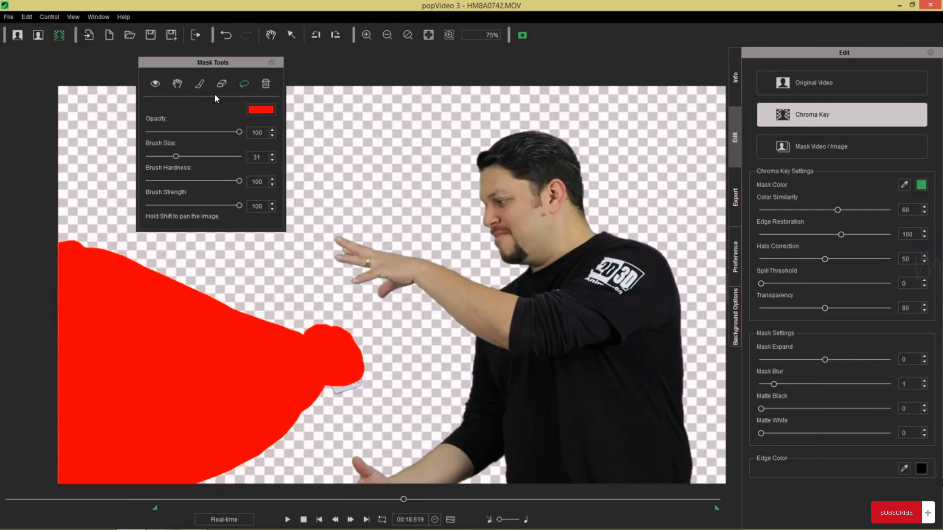
click(201, 85)
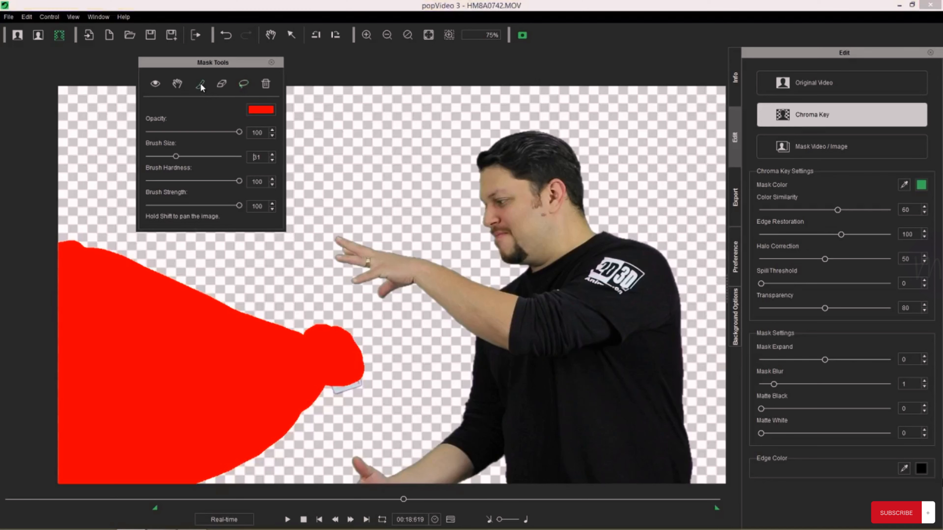
click(342, 387)
mouse_move(345, 390)
mouse_down()
mouse_move(362, 380)
mouse_move(348, 366)
mouse_up()
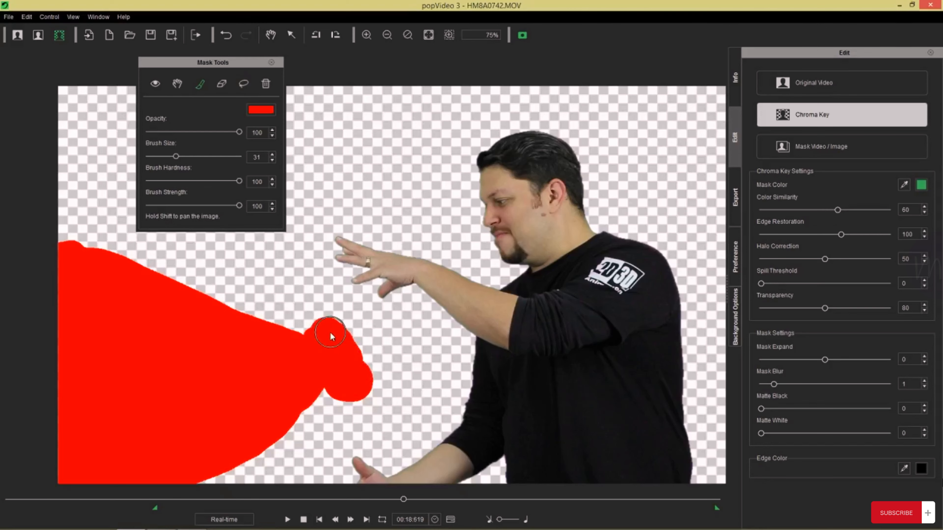
Step: Show the timeline and compare the brush mask at frame 558 with its key at frame 559
key(F3)
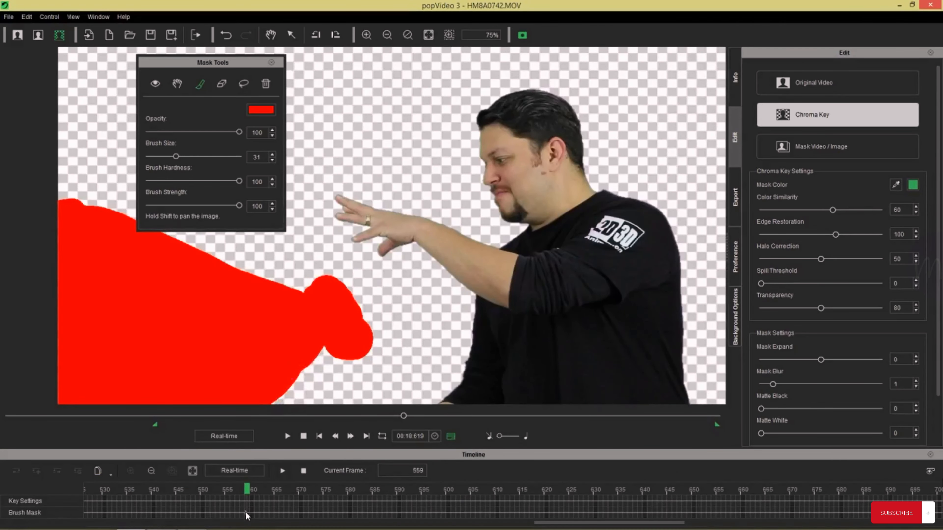
click(245, 492)
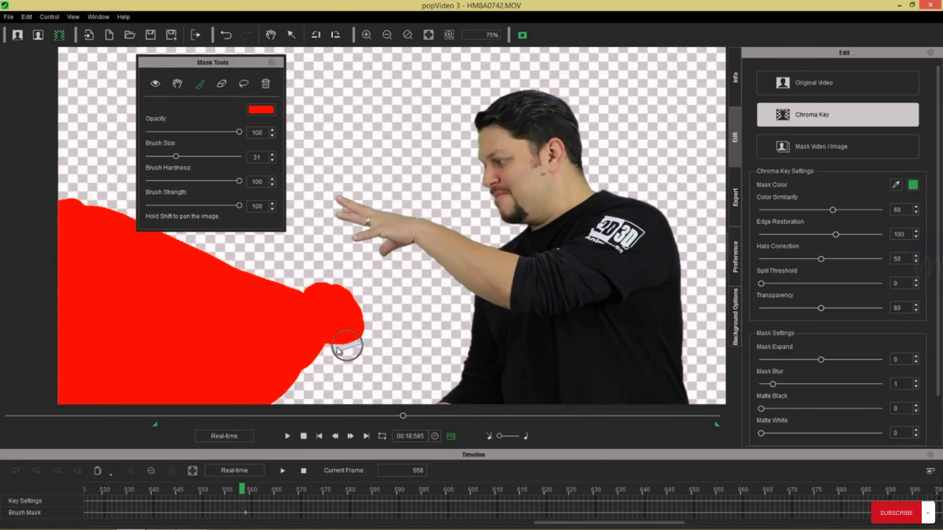
click(246, 514)
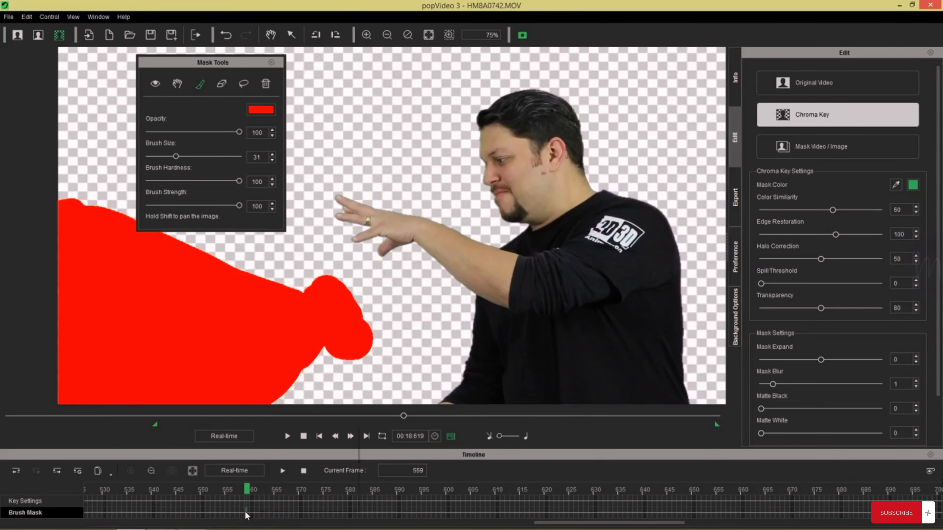
Step: Set the brush mask key at frame 559 as the global key, removing all other keys, and check frame 558
right_click(244, 512)
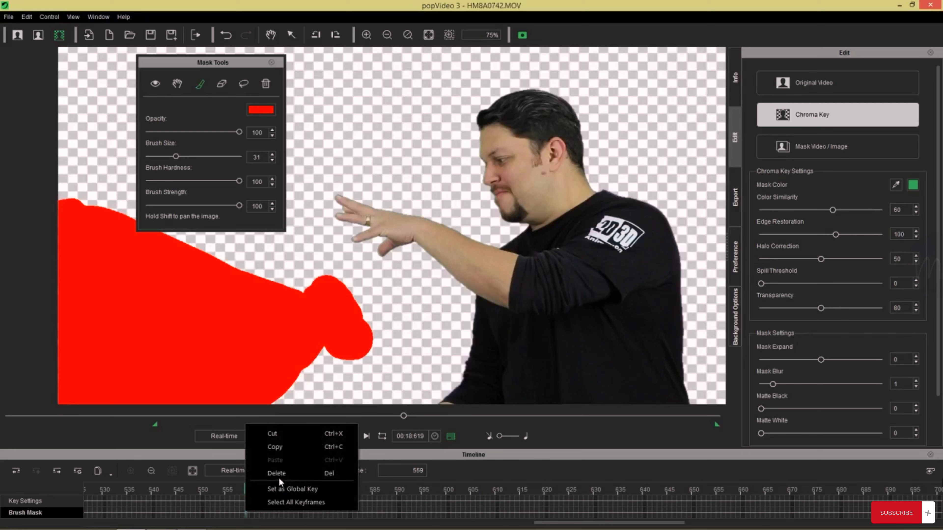
click(291, 490)
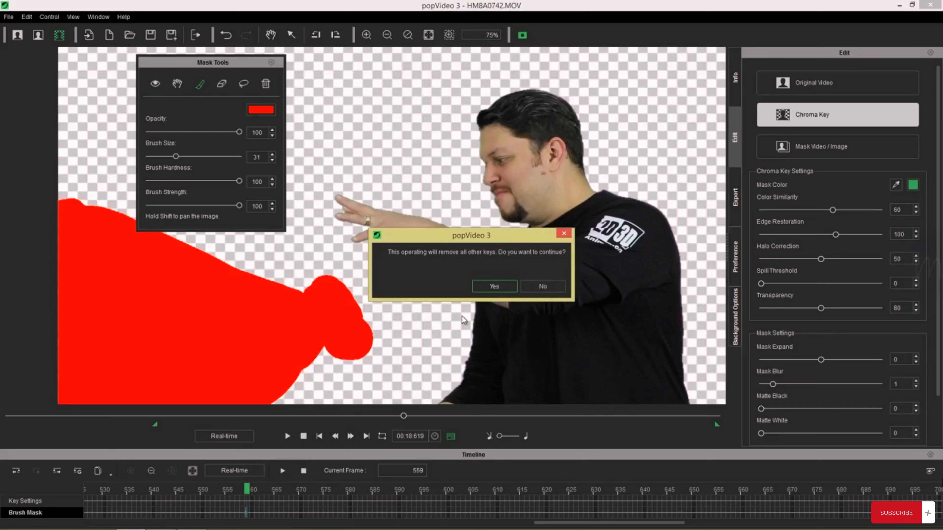
click(482, 286)
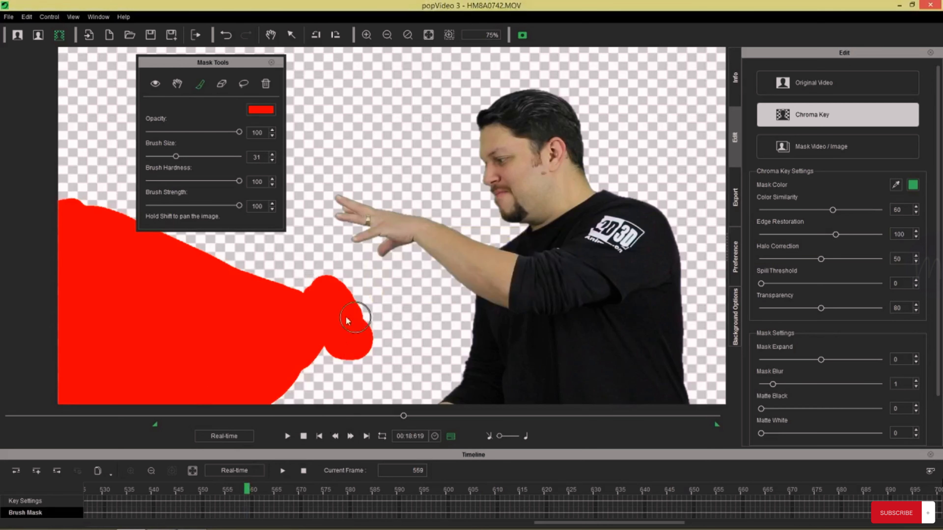
click(242, 492)
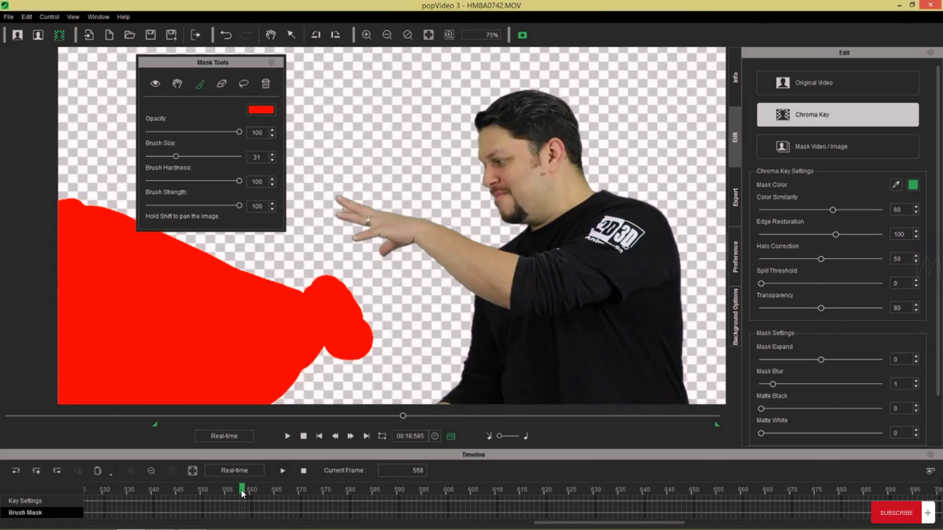
Step: At frame 554, erase the part of the brush mask that covers the playing card
mouse_move(242, 491)
mouse_down()
mouse_move(295, 493)
mouse_move(206, 495)
mouse_move(226, 497)
mouse_up()
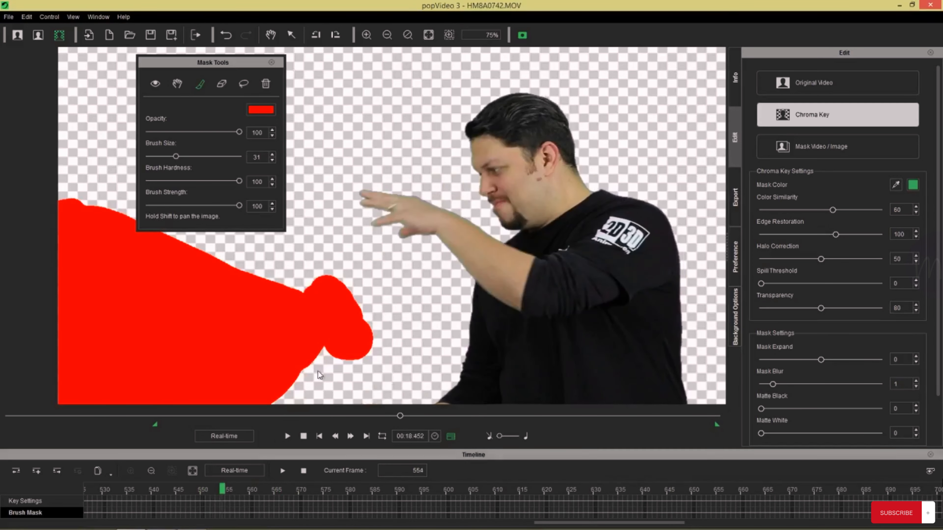
scroll(395, 282, down, 2)
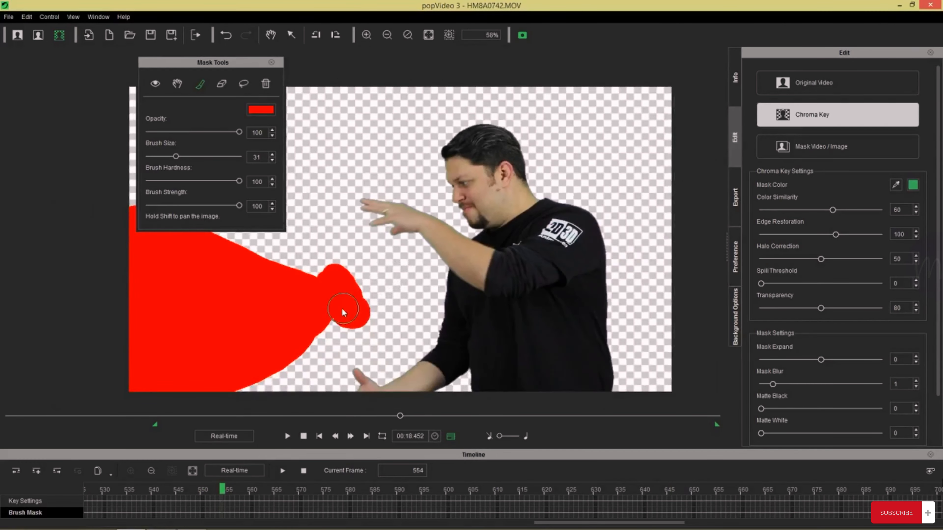
click(221, 84)
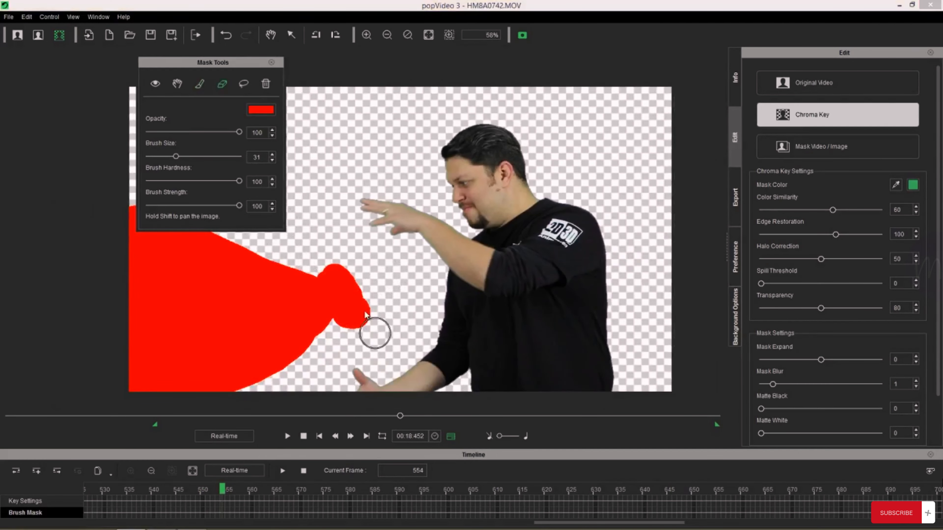
mouse_move(347, 275)
mouse_down()
mouse_move(369, 309)
mouse_move(364, 318)
mouse_move(350, 320)
mouse_move(340, 305)
mouse_move(341, 270)
mouse_move(332, 276)
mouse_move(339, 309)
mouse_up()
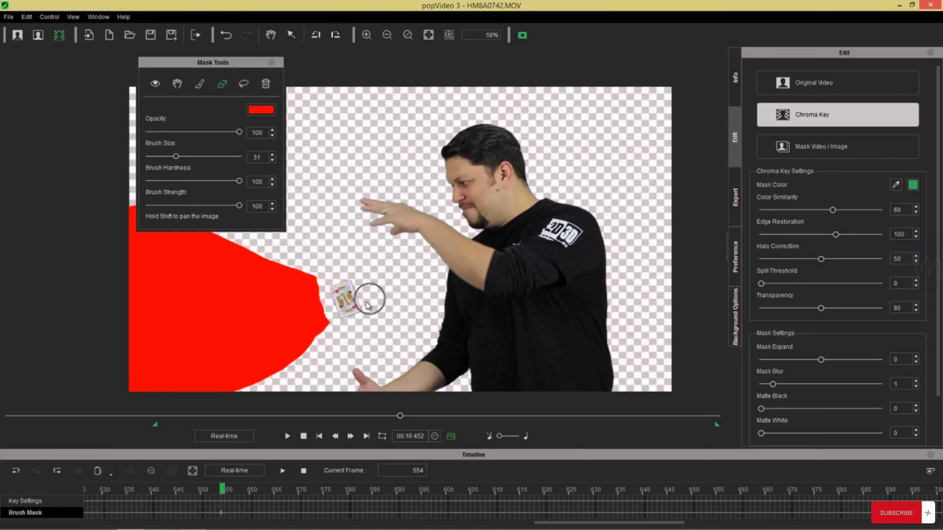
mouse_move(336, 309)
mouse_down()
mouse_move(325, 278)
mouse_move(335, 318)
mouse_up()
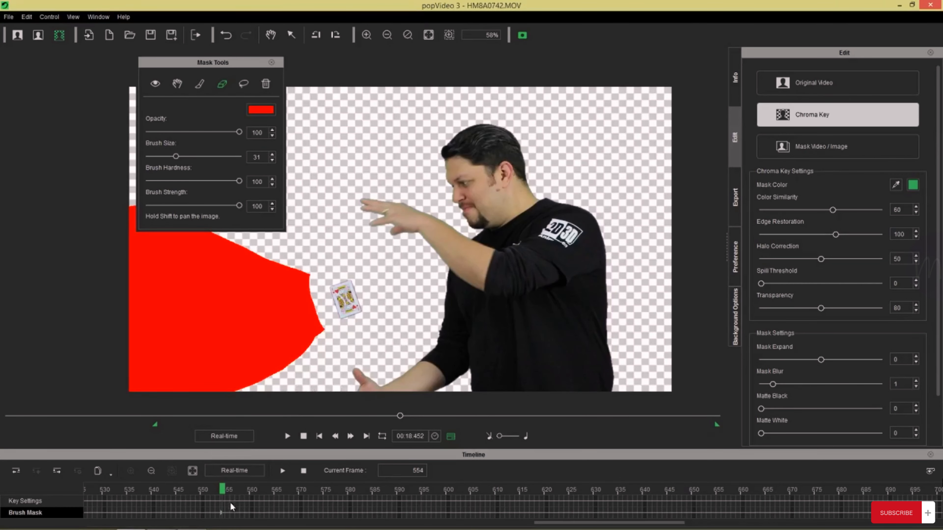
Step: Play the clip from an earlier frame through to about 00:29:329 to check the floating card
click(124, 491)
click(288, 435)
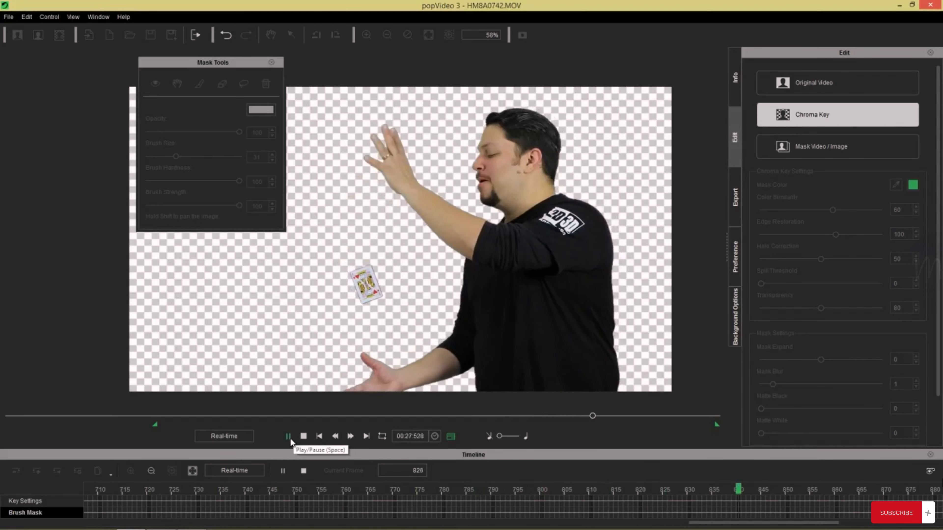
click(289, 437)
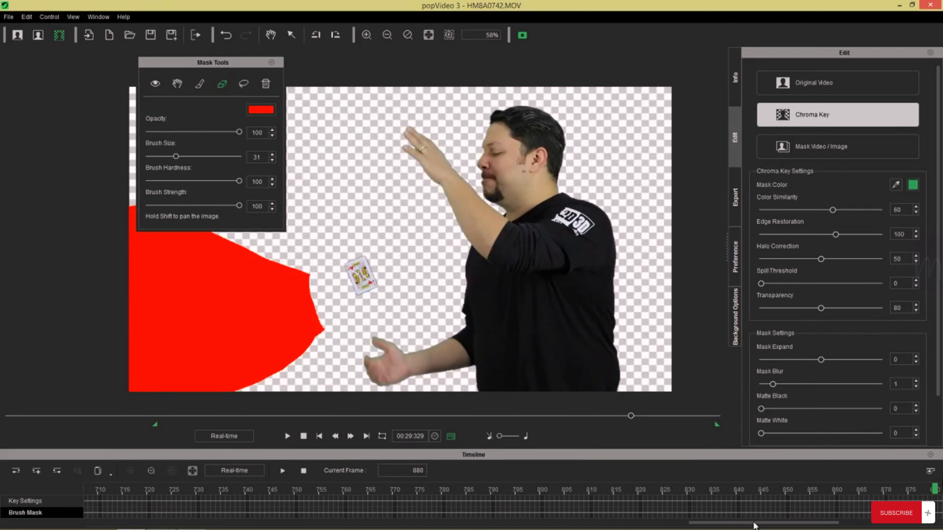
Step: At frame 874, brush mask over the playing card, joining it to the existing masked area
drag(753, 524, 806, 523)
drag(636, 489, 606, 494)
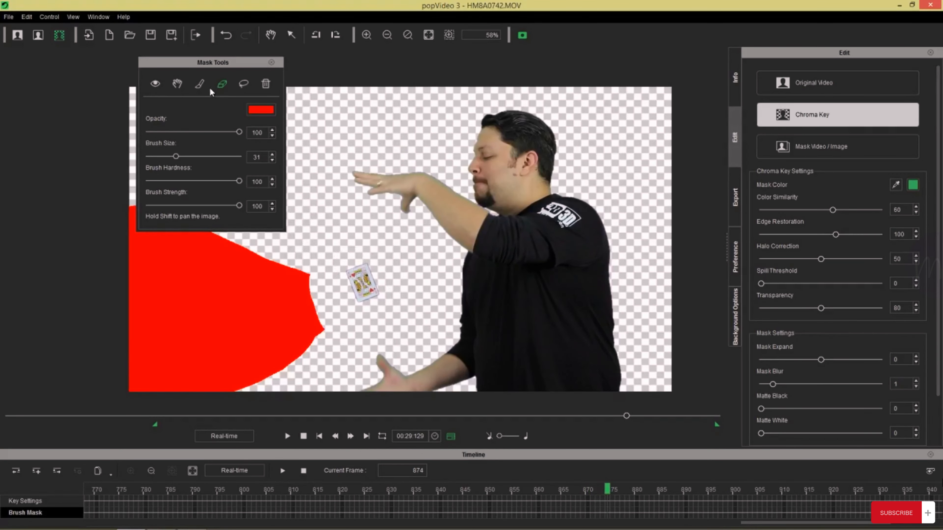
click(200, 89)
mouse_move(301, 285)
mouse_down()
mouse_move(362, 269)
mouse_move(371, 282)
mouse_move(359, 292)
mouse_move(371, 294)
mouse_move(327, 301)
mouse_move(299, 329)
mouse_move(327, 292)
mouse_move(320, 309)
mouse_up()
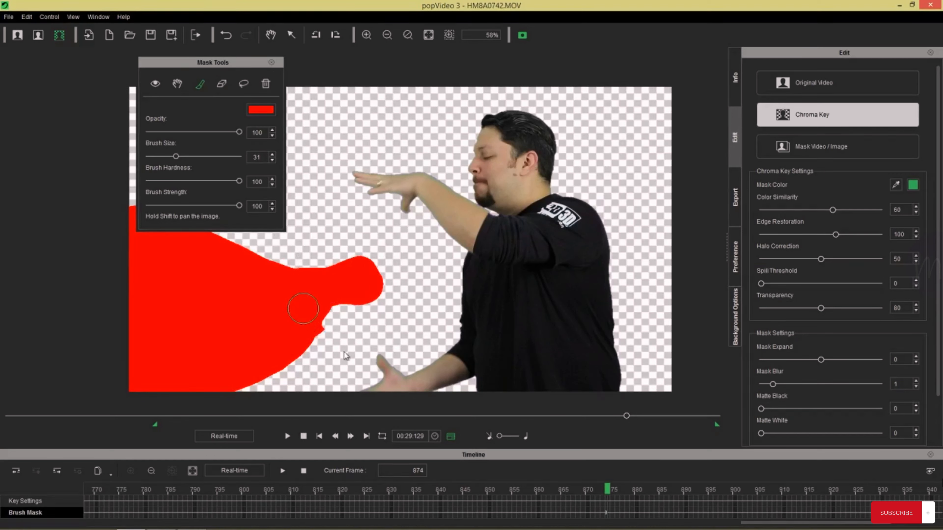
Step: Play the rest of the clip, close the mask tools, and replay the trimmed clip from its start to review the trick
click(292, 435)
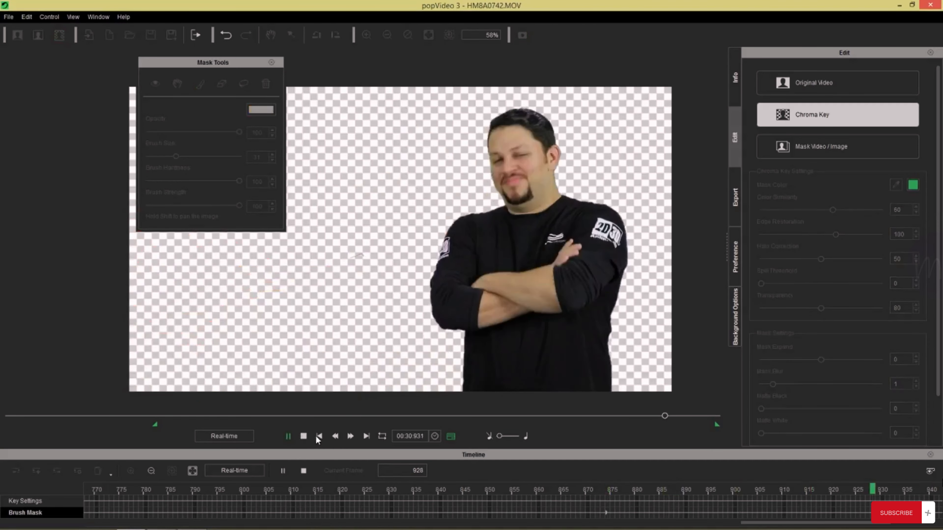
click(305, 436)
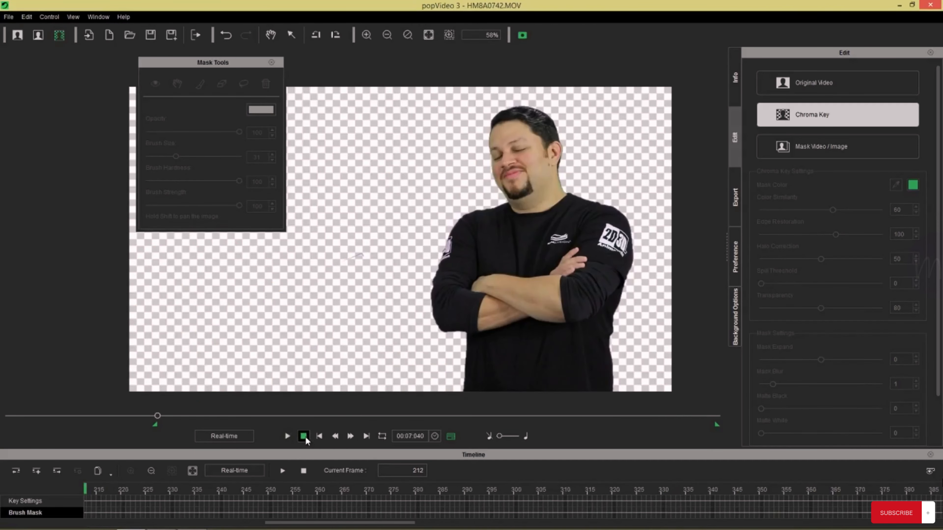
click(271, 62)
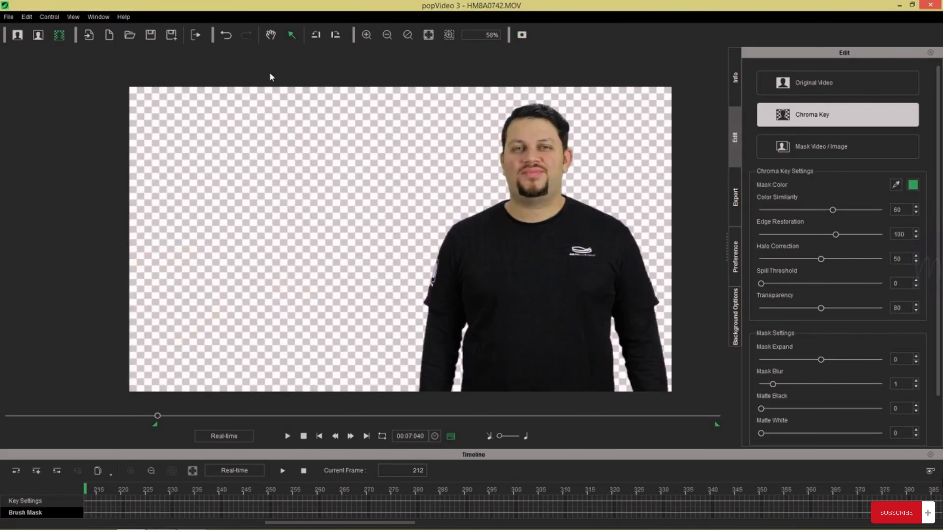
click(290, 435)
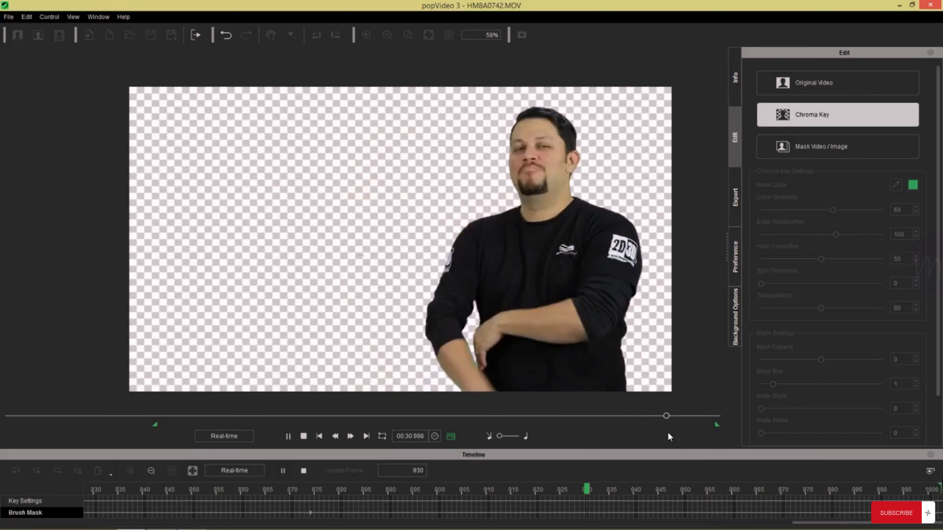
click(305, 437)
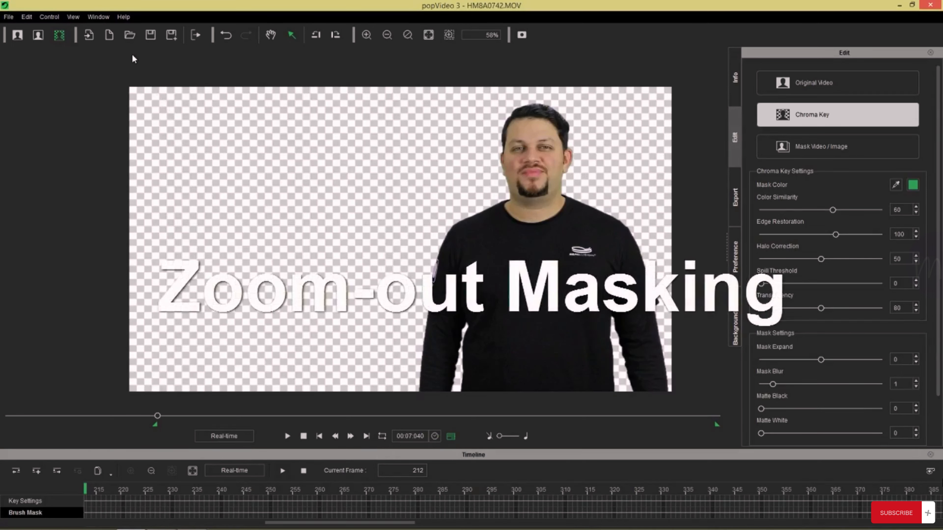
Step: Start a new project without saving the current one and import HM8A0788 from the "timeline mask - camera zoom" folder
click(110, 36)
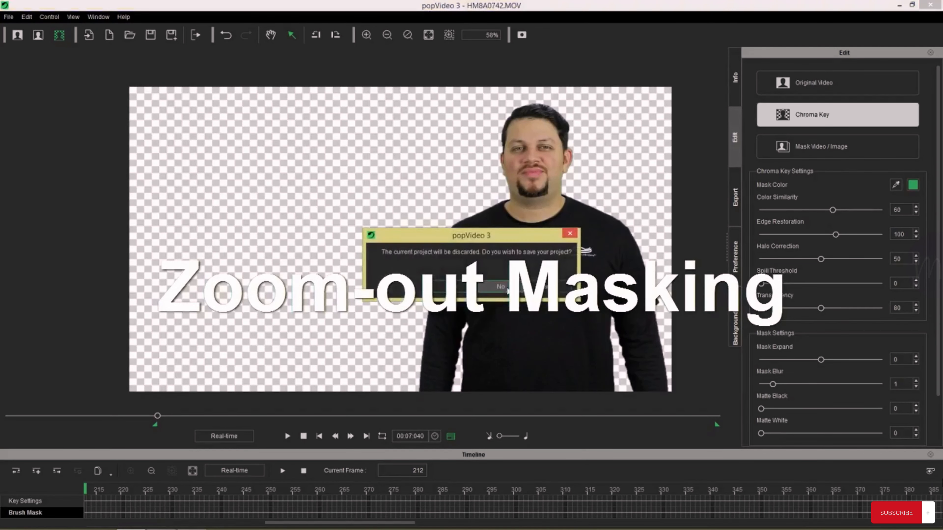
click(499, 287)
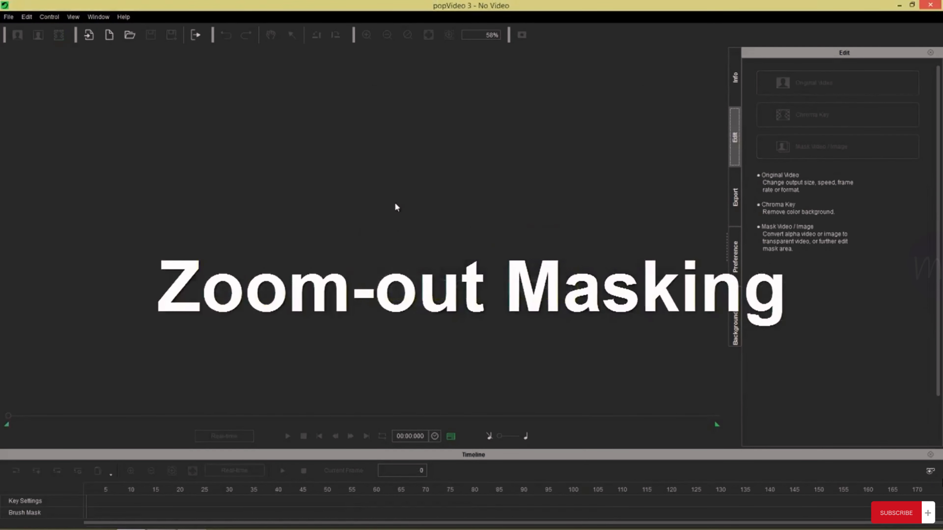
click(91, 37)
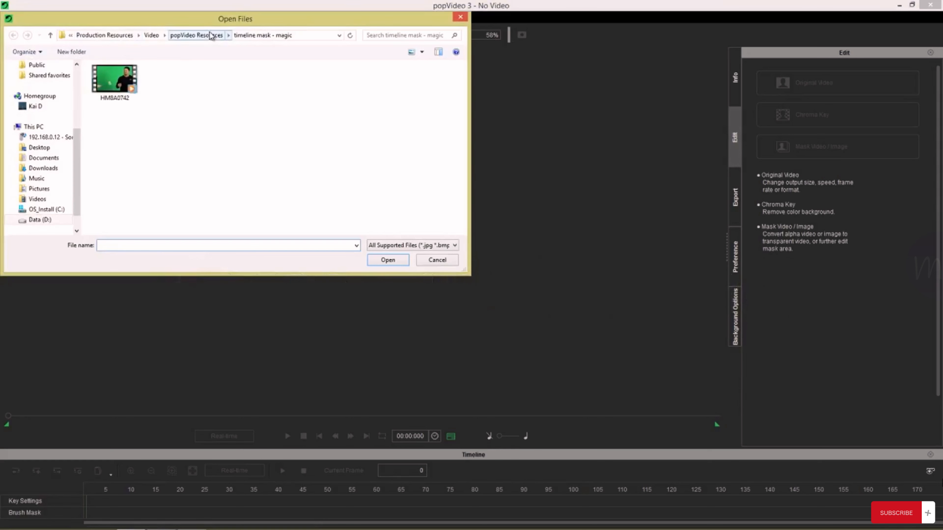
click(211, 35)
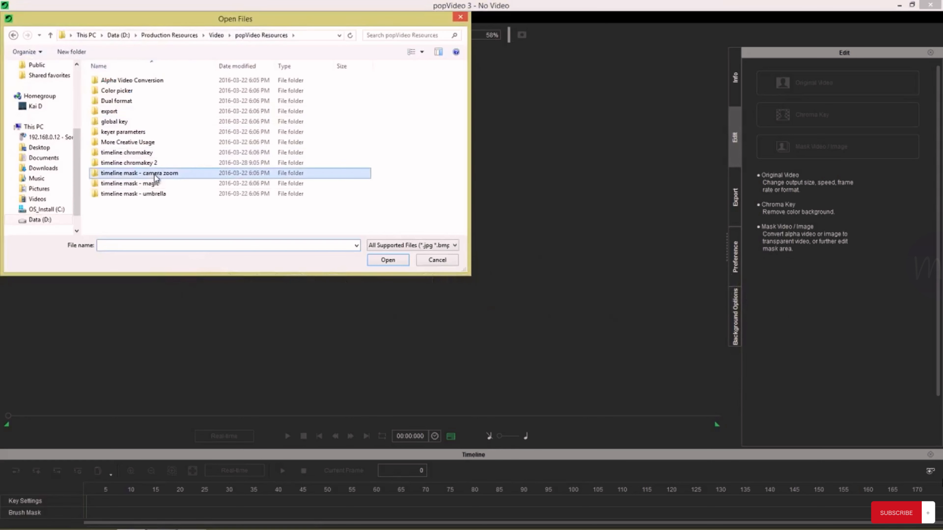
double_click(156, 174)
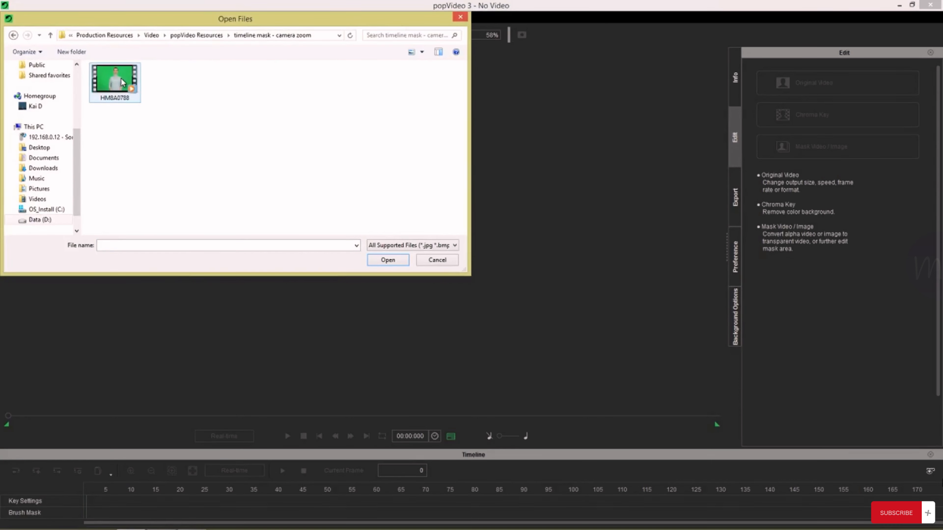
double_click(122, 83)
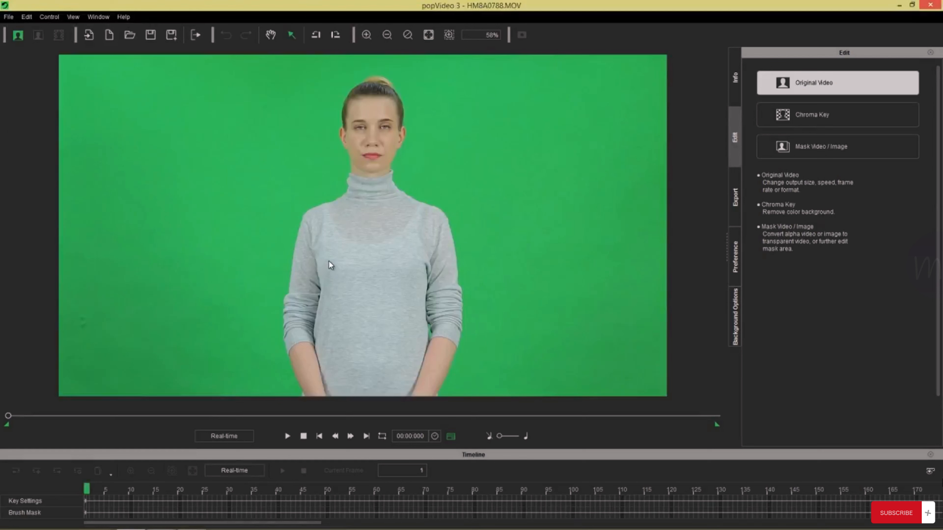
Step: Play the beginning of the new clip and trim its start to about 00:04:938
click(289, 433)
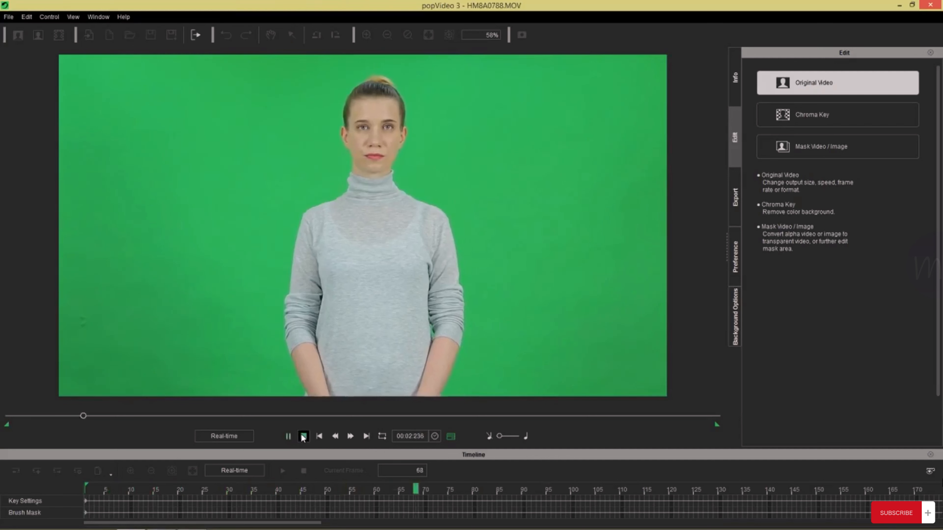
click(289, 436)
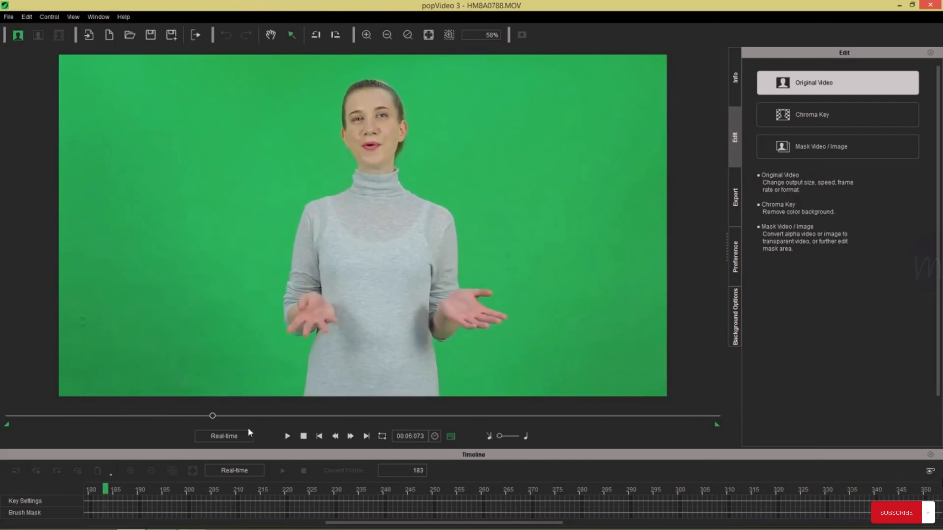
drag(197, 421, 177, 423)
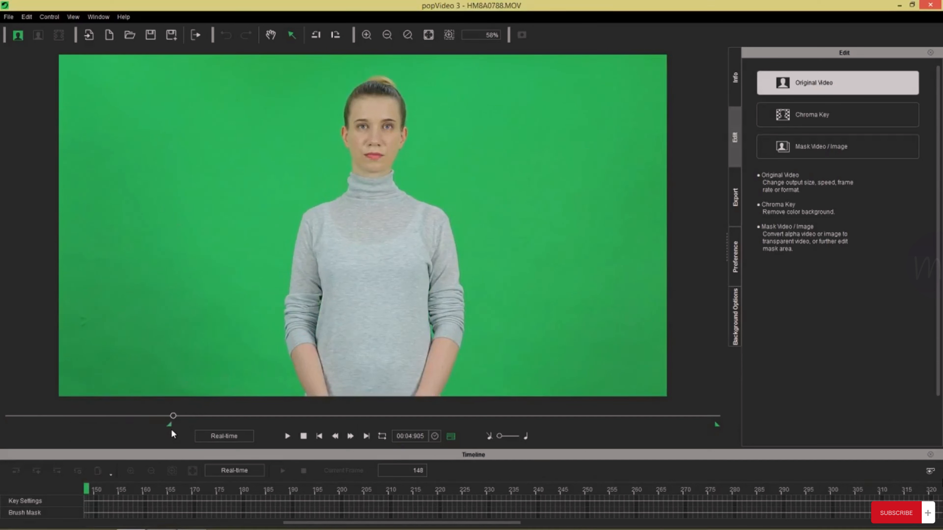
drag(172, 430, 172, 431)
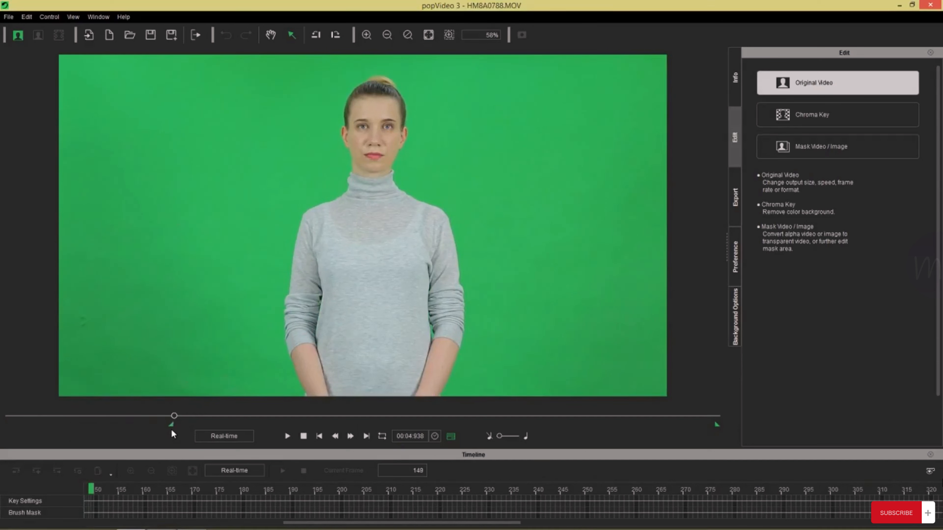
Step: Play the trimmed clip through the camera zoom-out and pause it at 00:18:385
click(287, 436)
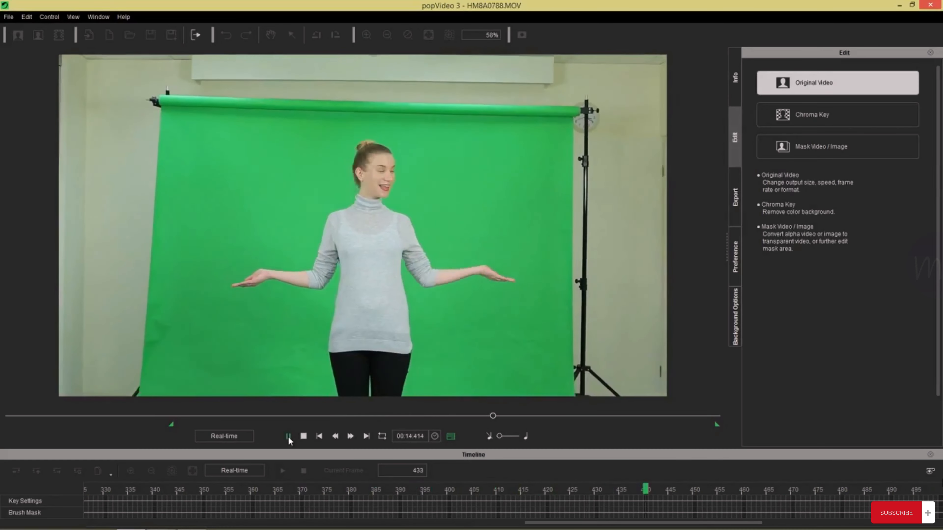
click(288, 436)
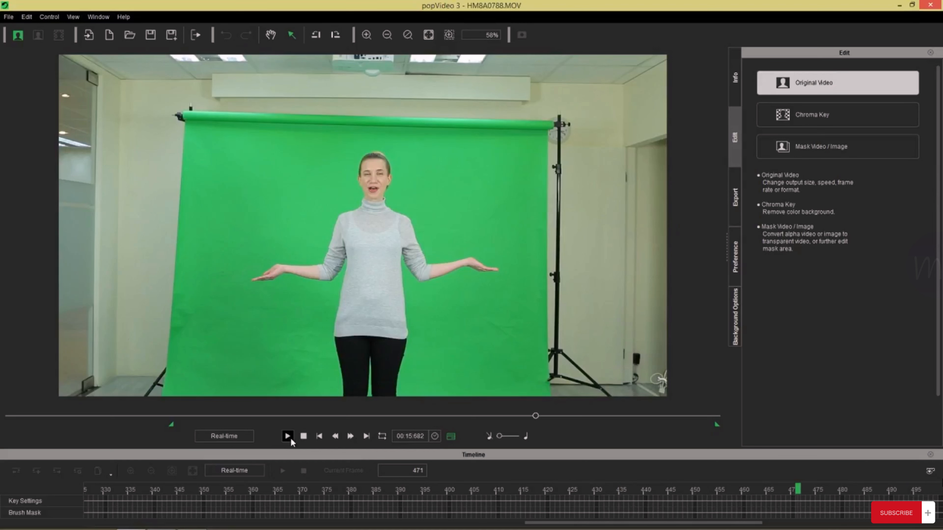
click(290, 436)
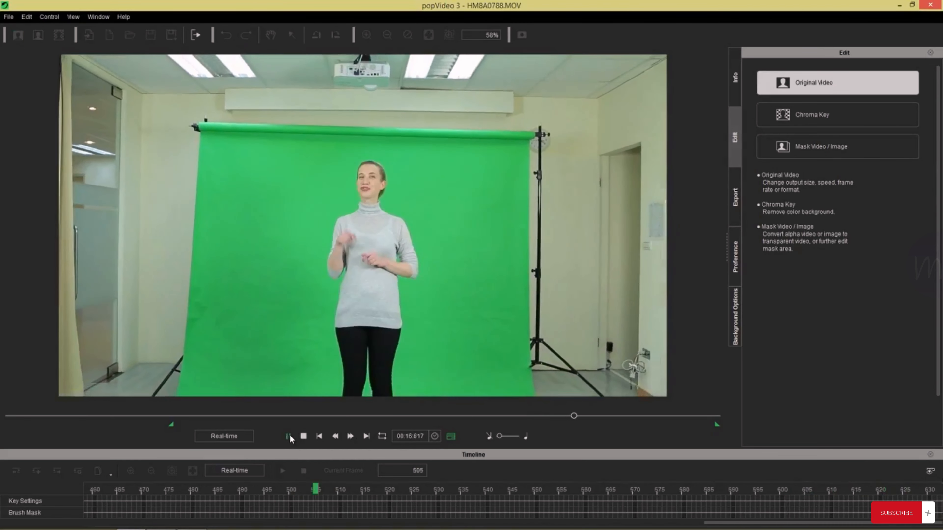
click(289, 436)
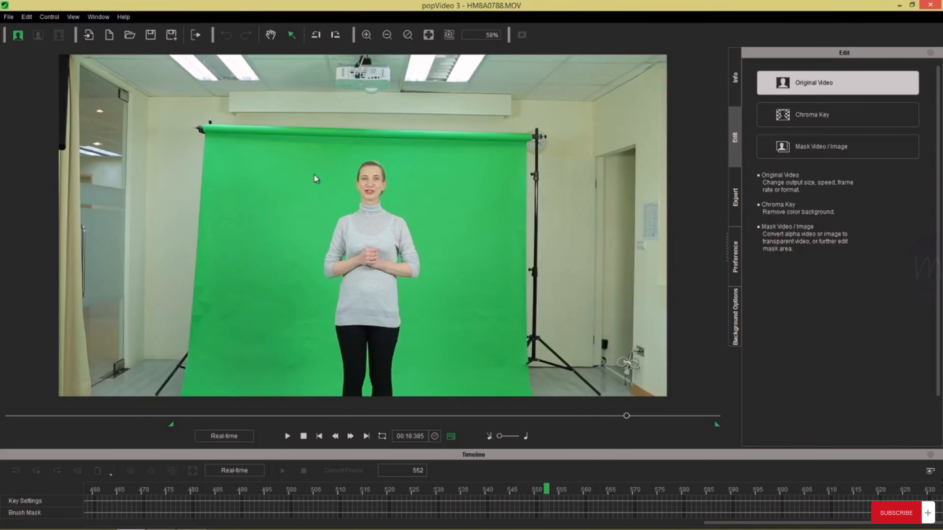
Step: Apply the chroma key to the clip, open the mask tools, and move them toward the upper corner of the frame
click(832, 116)
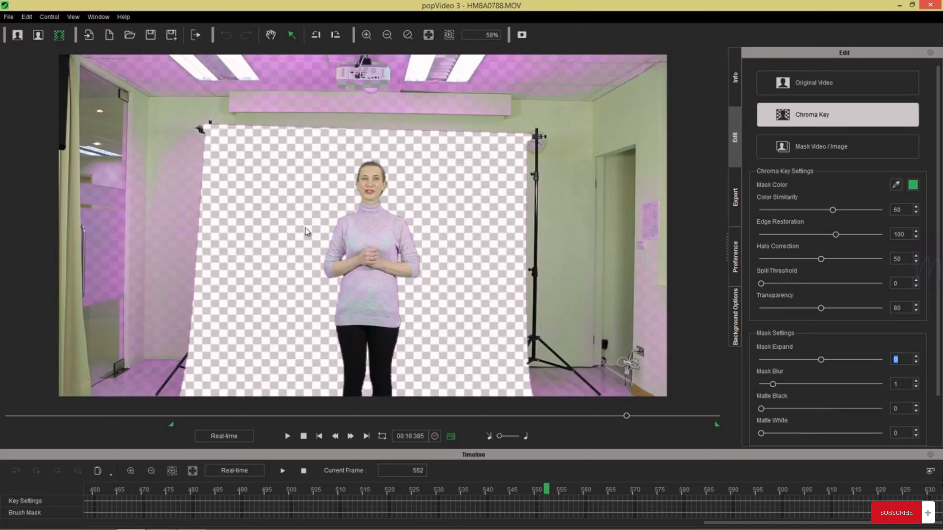
click(521, 35)
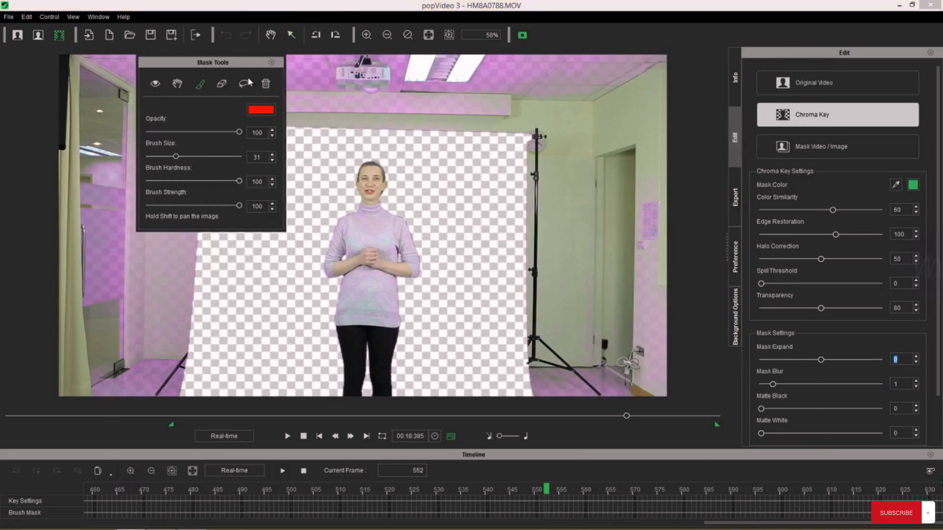
drag(244, 62, 136, 35)
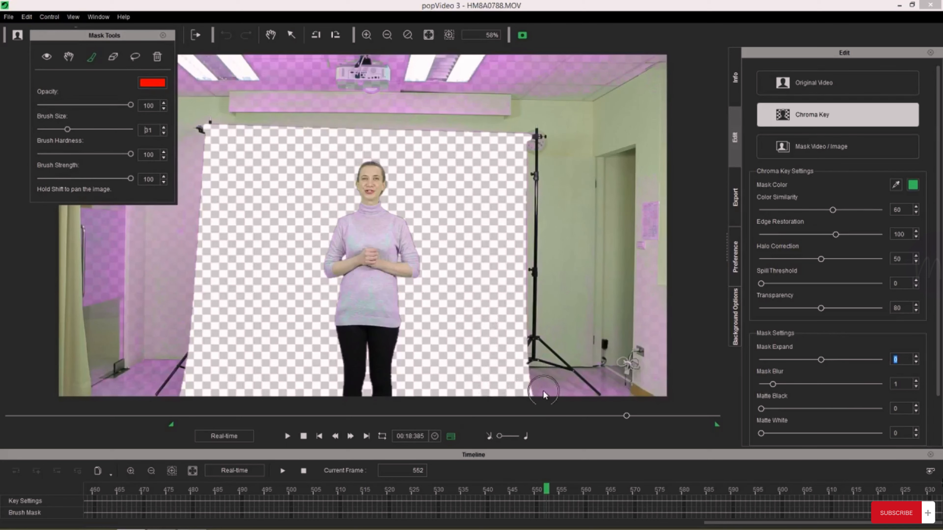
Step: Mask the studio area to the right of the backdrop at frame 552, brushing along its edge and lassoing out to the frame border
mouse_move(542, 391)
mouse_down()
mouse_move(531, 342)
mouse_move(531, 220)
mouse_up()
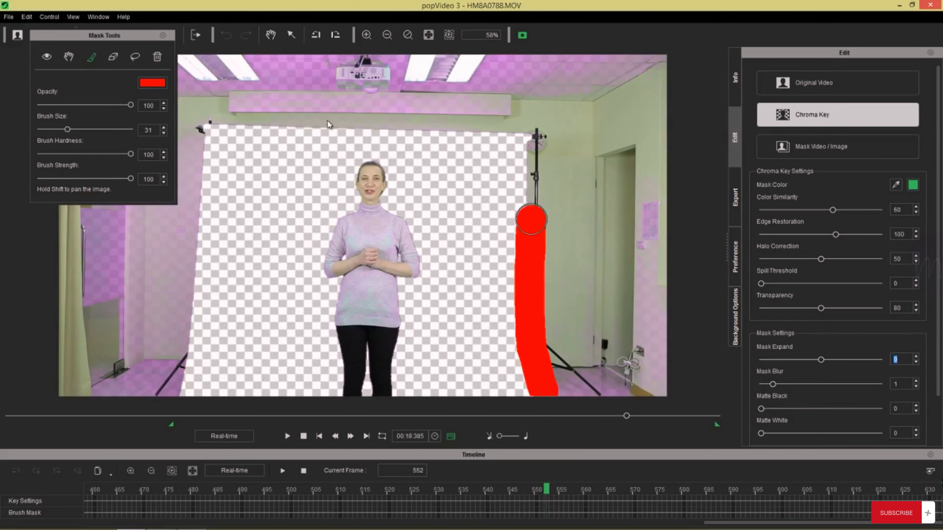
click(134, 56)
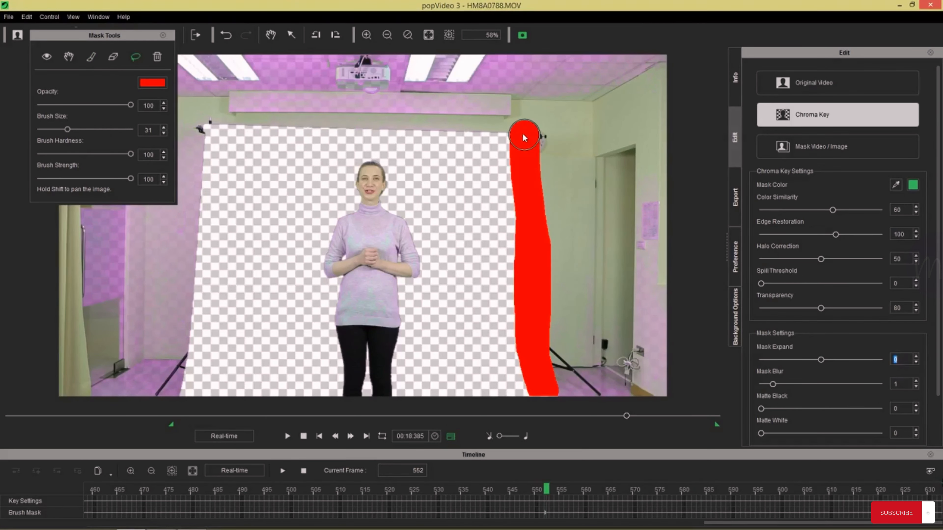
mouse_move(522, 133)
mouse_down()
mouse_move(541, 79)
mouse_move(590, 55)
mouse_move(657, 60)
mouse_up()
drag(670, 122, 665, 399)
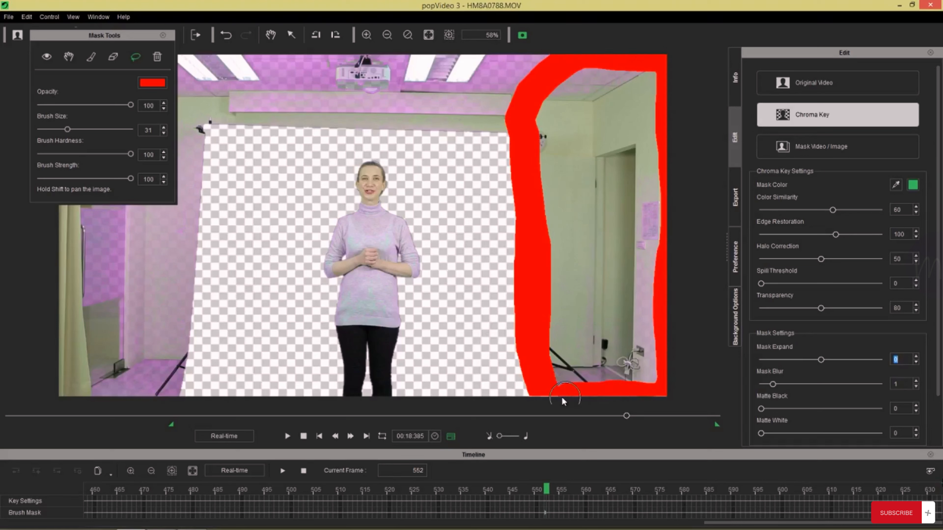
drag(557, 397, 541, 396)
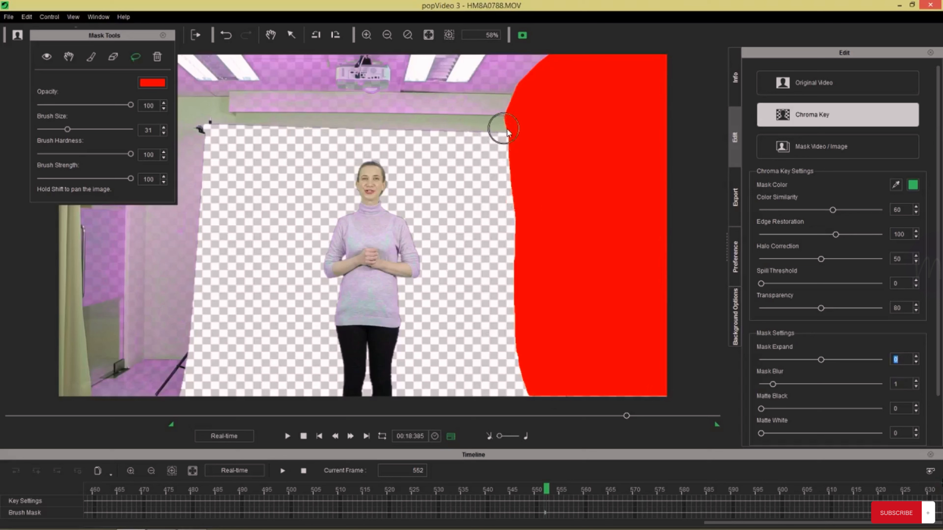
Step: Extend the lasso mask over the ceiling above the backdrop and the curtain and door area to its left, then toggle mask visibility to check it
drag(515, 124, 138, 117)
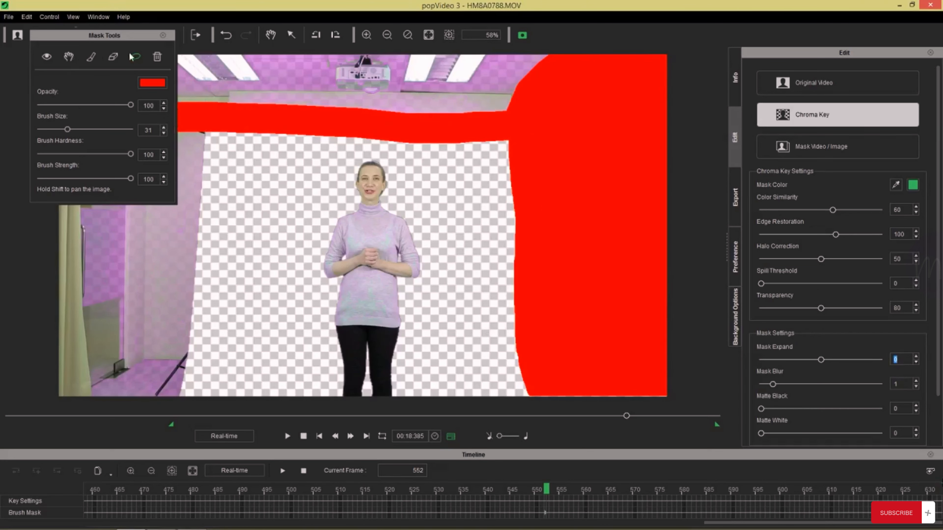
drag(182, 62, 552, 63)
drag(118, 35, 583, 82)
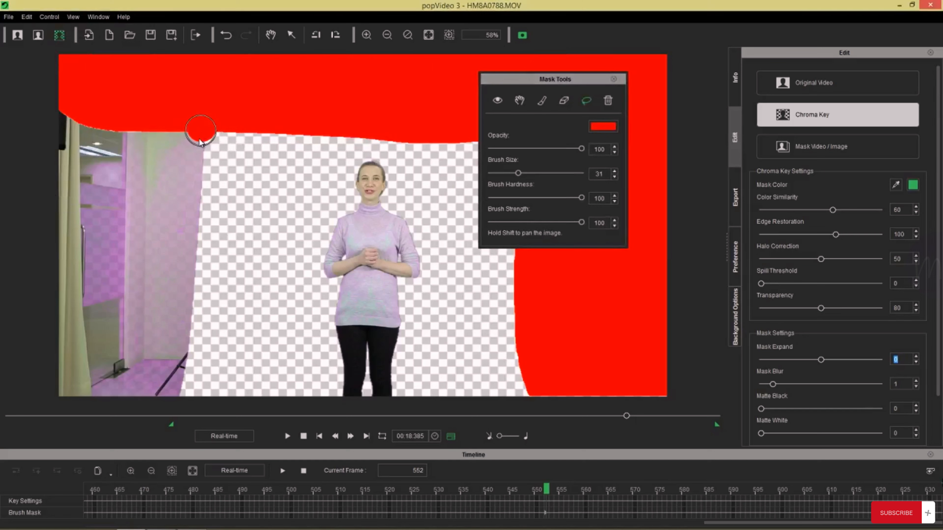
mouse_move(200, 143)
mouse_down()
mouse_move(178, 380)
mouse_move(160, 394)
mouse_move(82, 392)
mouse_move(59, 375)
mouse_move(65, 108)
mouse_move(163, 124)
mouse_up()
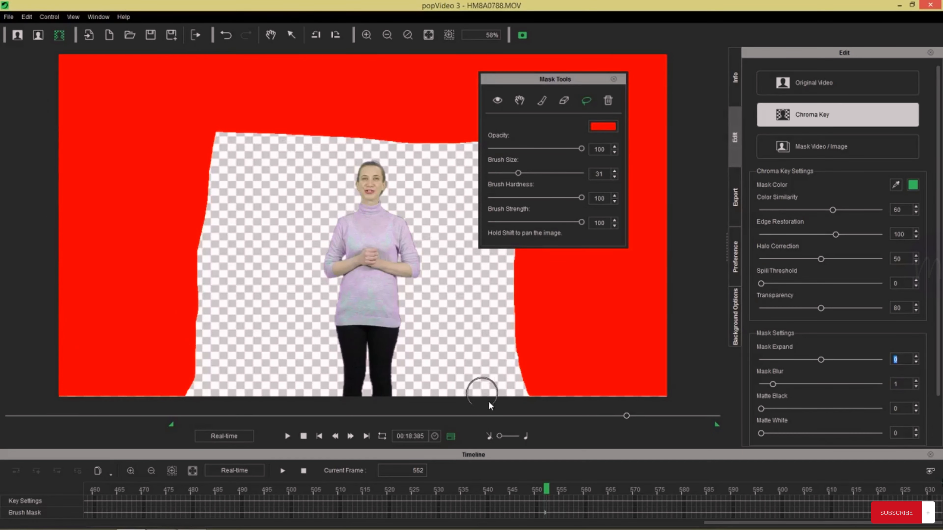
click(495, 102)
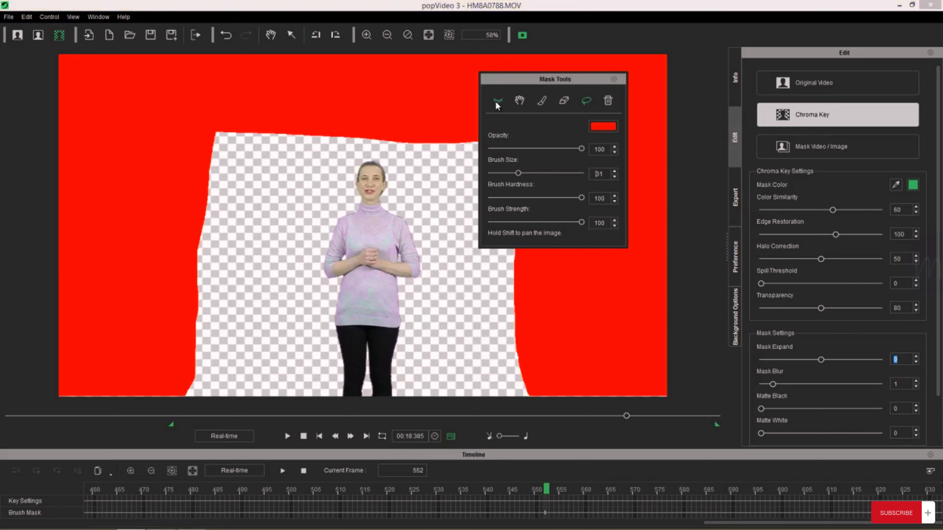
click(496, 101)
click(499, 98)
Step: Check the mask on earlier frames, then set the brush mask keyframe at frame 552 as the global key, replacing all other keys
click(486, 490)
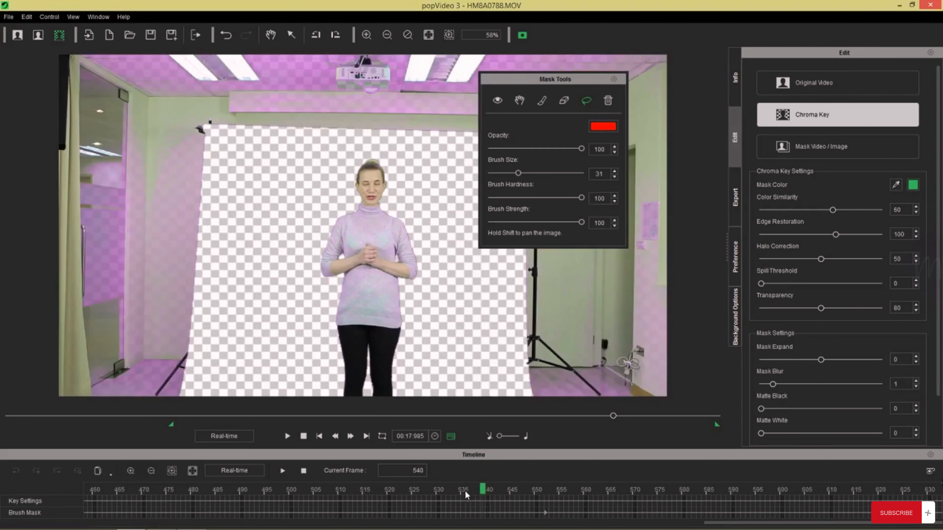
drag(465, 491, 273, 490)
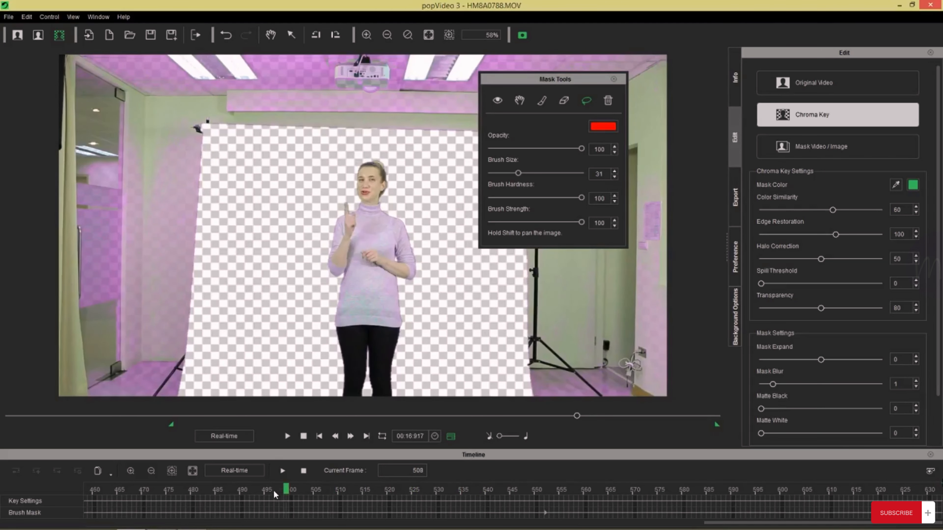
click(546, 516)
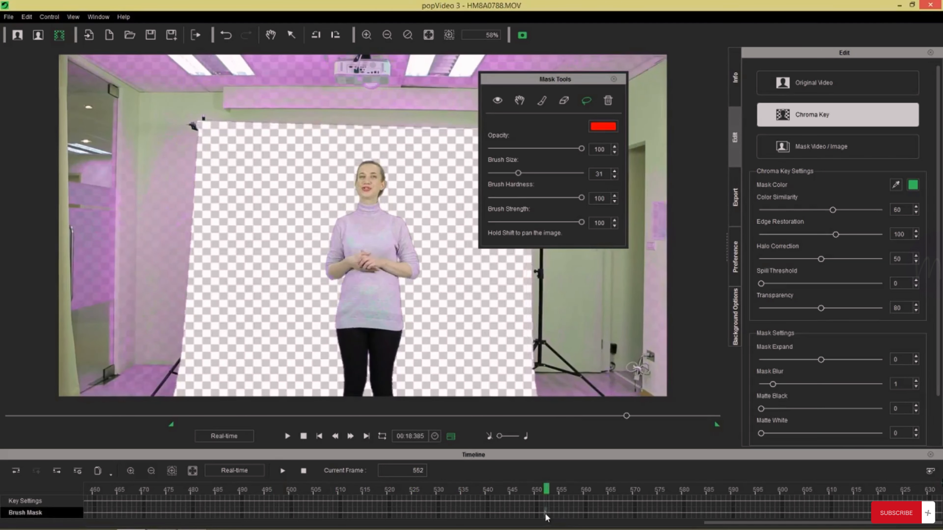
right_click(545, 516)
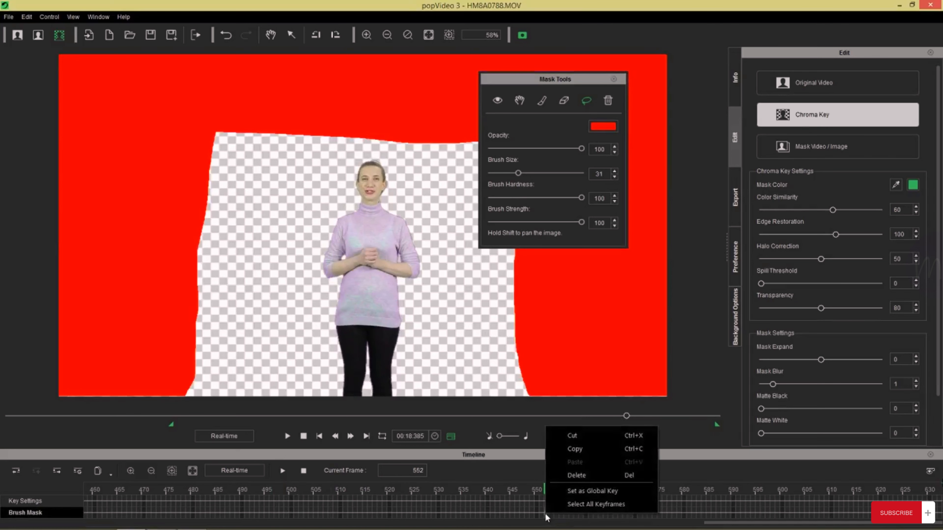
click(581, 491)
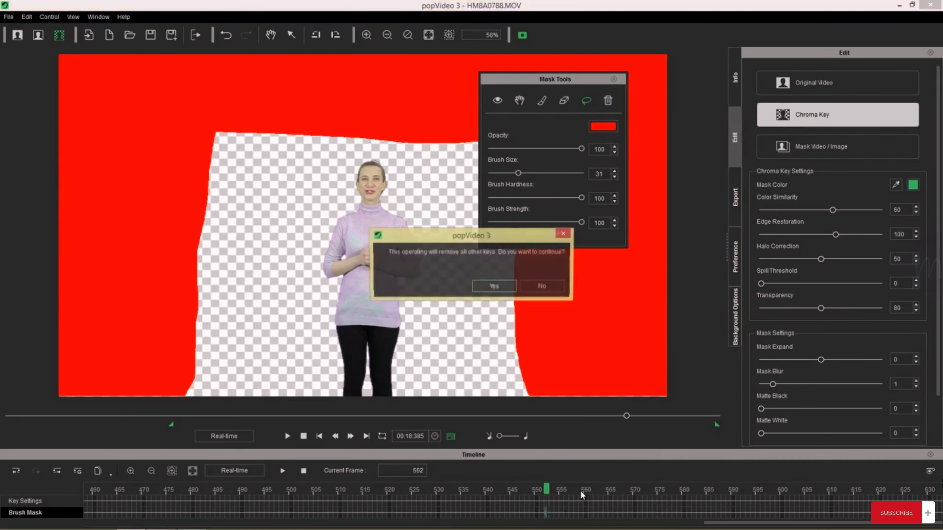
click(500, 283)
Step: Return to the clip's start at frame 149 and erase the mask around the woman's head and hair bun
click(303, 436)
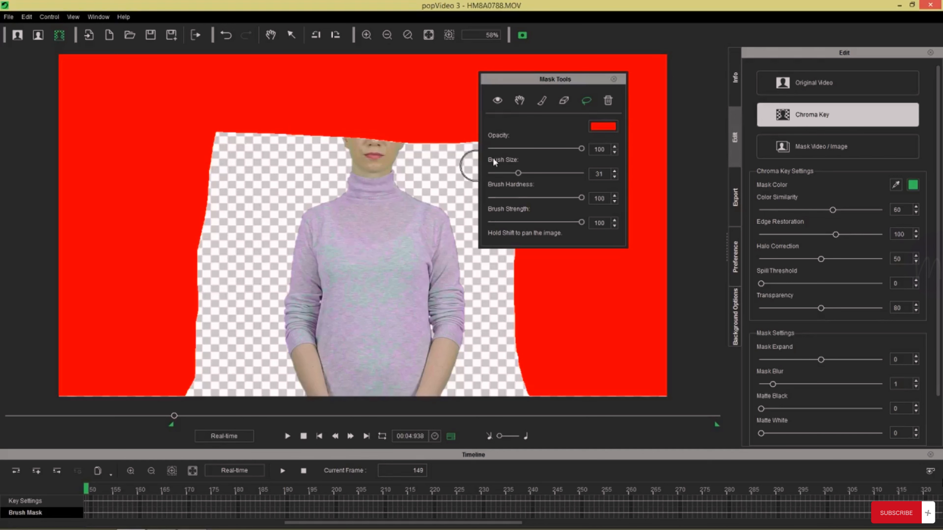
drag(584, 79, 689, 89)
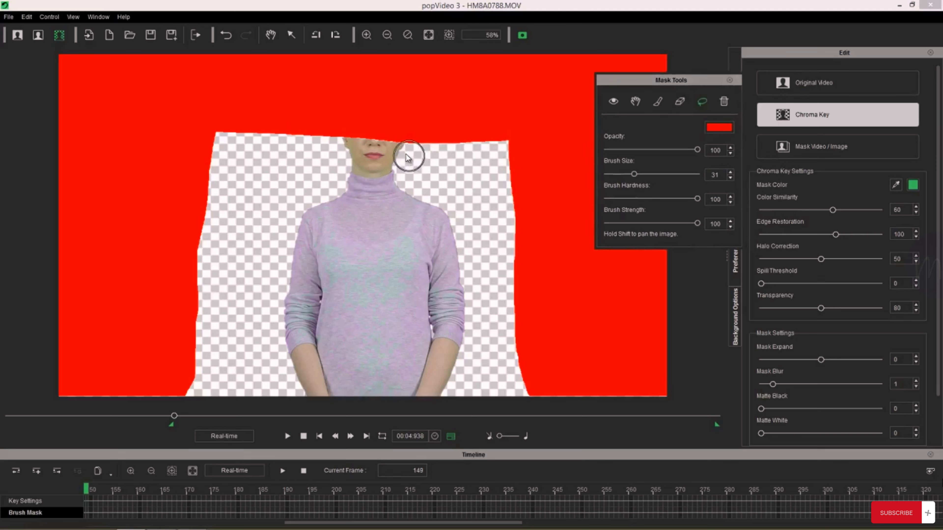
click(679, 101)
mouse_move(405, 140)
mouse_down()
mouse_move(402, 109)
mouse_move(365, 91)
mouse_move(355, 99)
mouse_move(352, 144)
mouse_move(364, 113)
mouse_move(379, 116)
mouse_move(384, 140)
mouse_move(350, 131)
mouse_move(365, 89)
mouse_move(400, 100)
mouse_move(408, 167)
mouse_up()
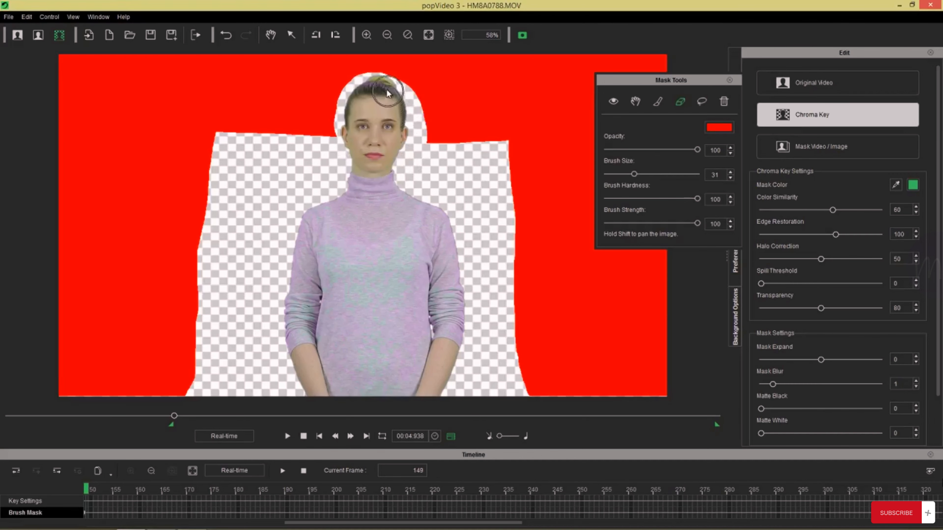
mouse_move(386, 88)
mouse_down()
mouse_move(366, 83)
mouse_move(327, 162)
mouse_up()
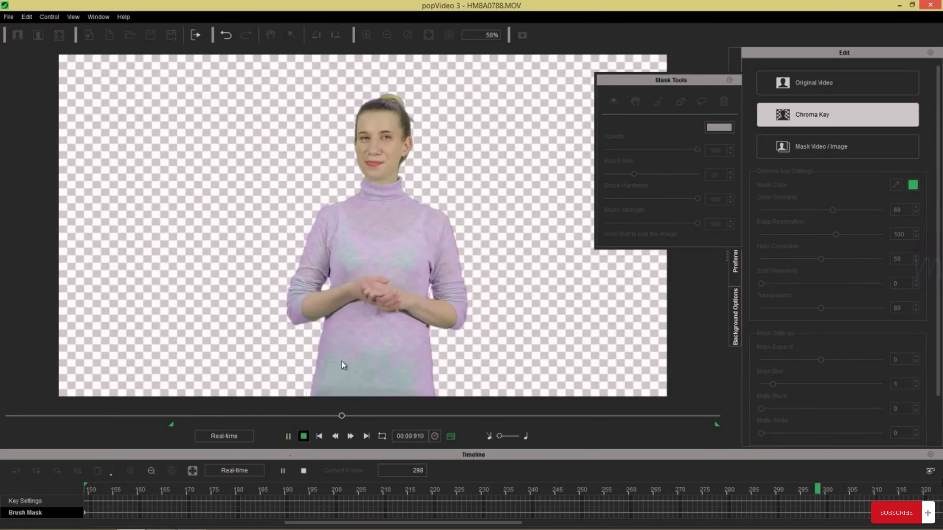
Step: Pause the playback, go to frame 348, and brush the mask back in down to just above the woman's head
click(291, 437)
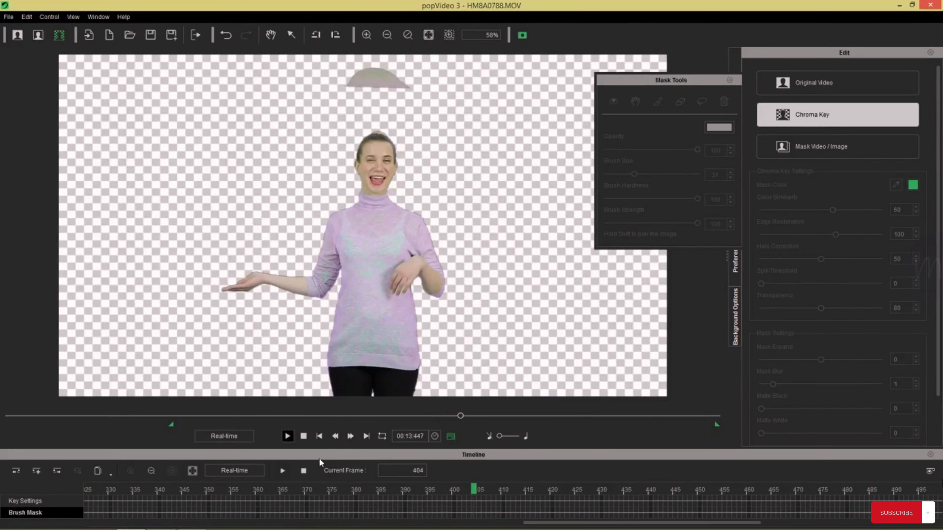
click(222, 489)
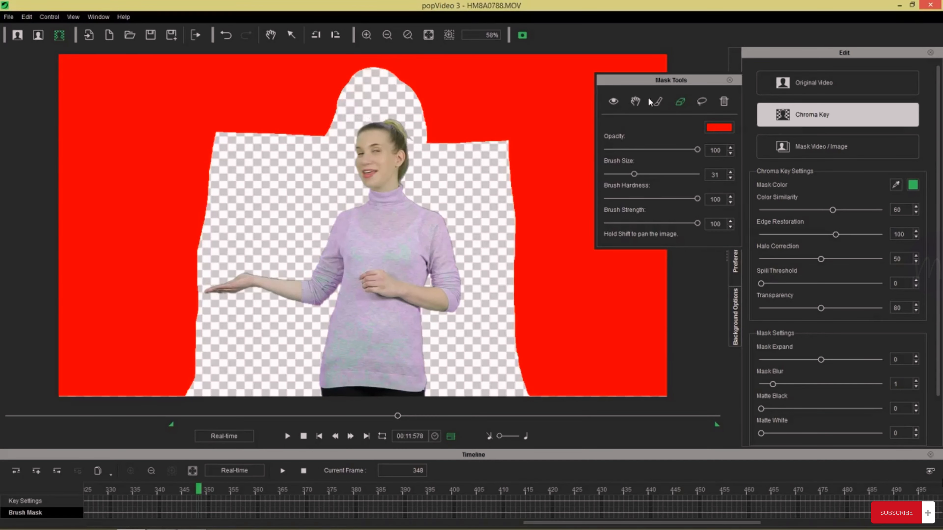
click(658, 101)
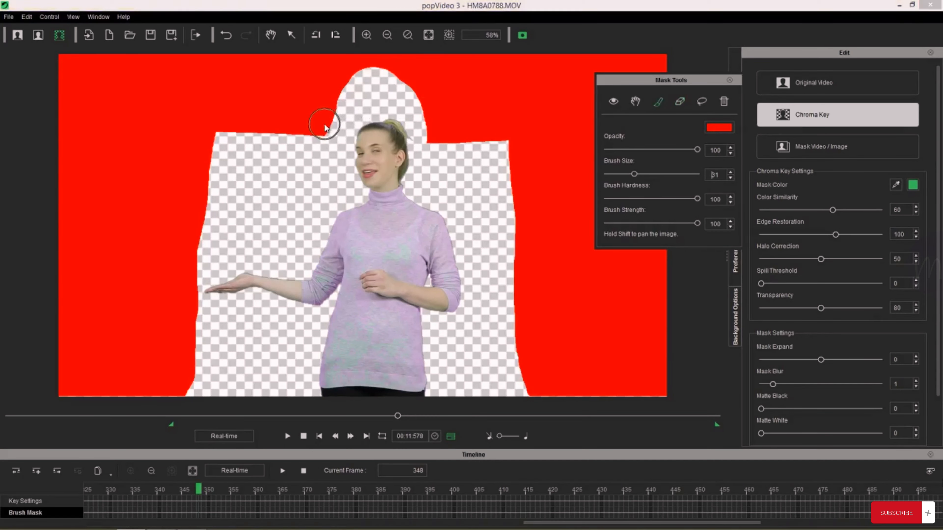
drag(343, 113, 401, 105)
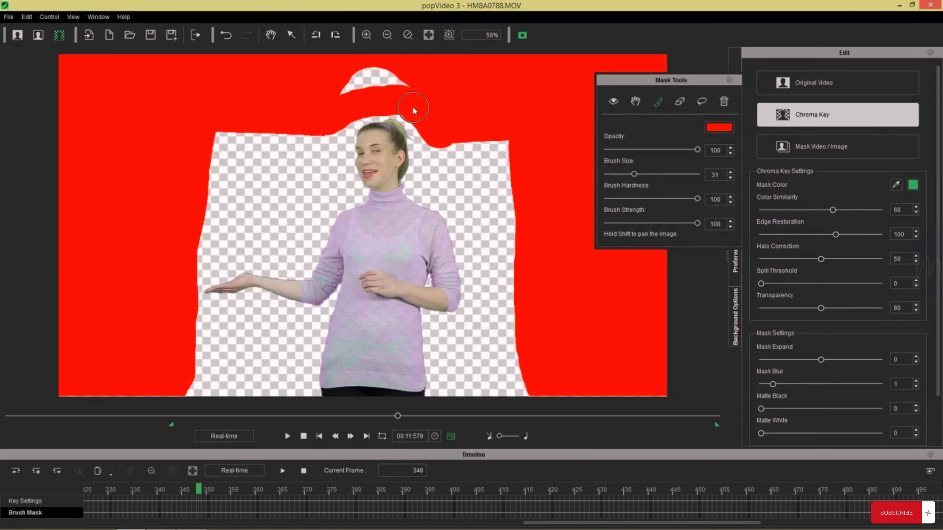
drag(353, 86, 404, 84)
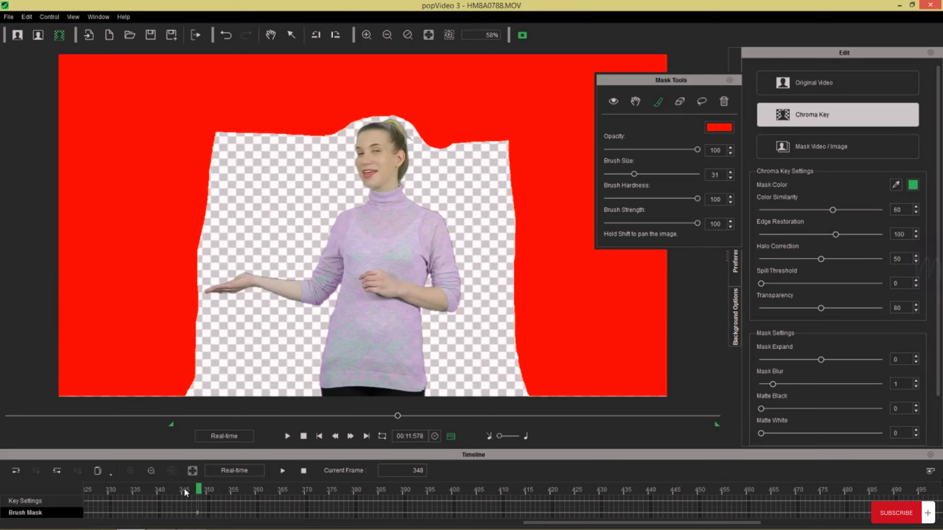
Step: Replay the clip from frame 343, then brush the mask lower above the woman's head at frame 467 to cover the ceiling area
click(173, 488)
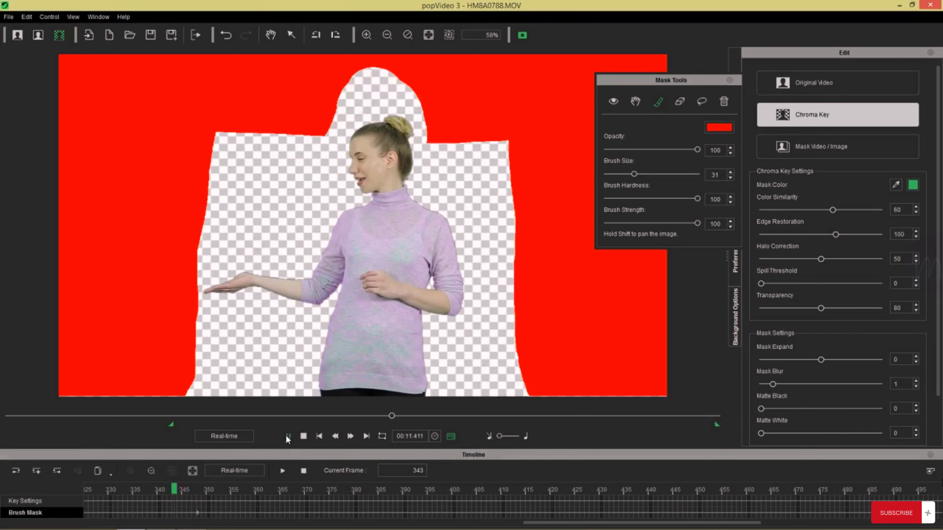
click(286, 437)
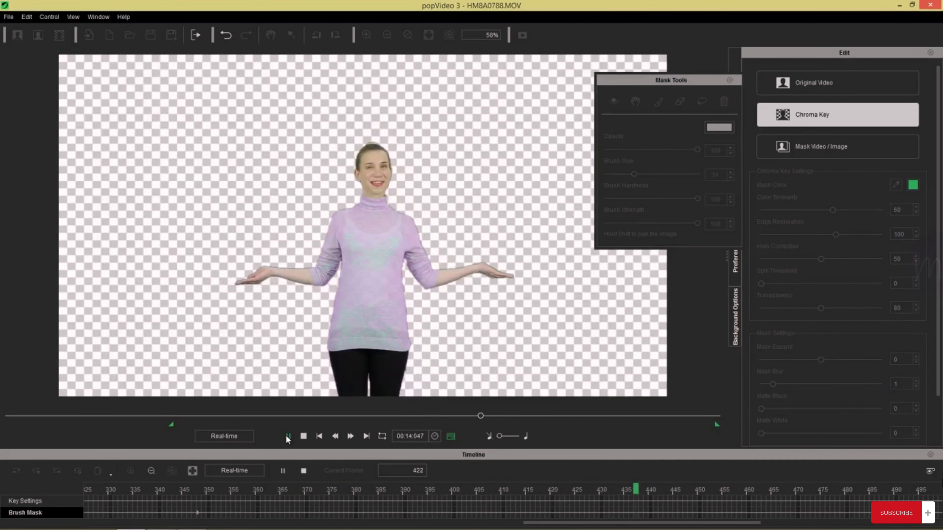
click(303, 436)
click(193, 490)
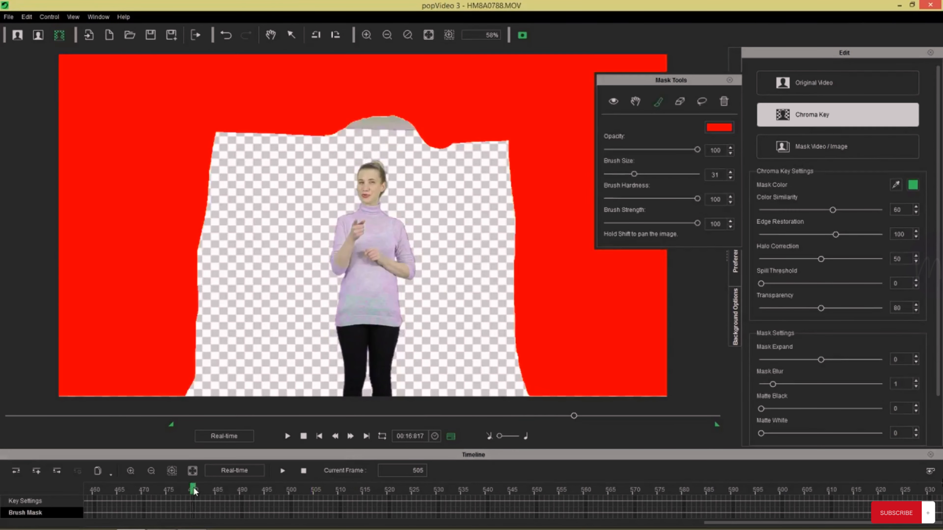
click(116, 491)
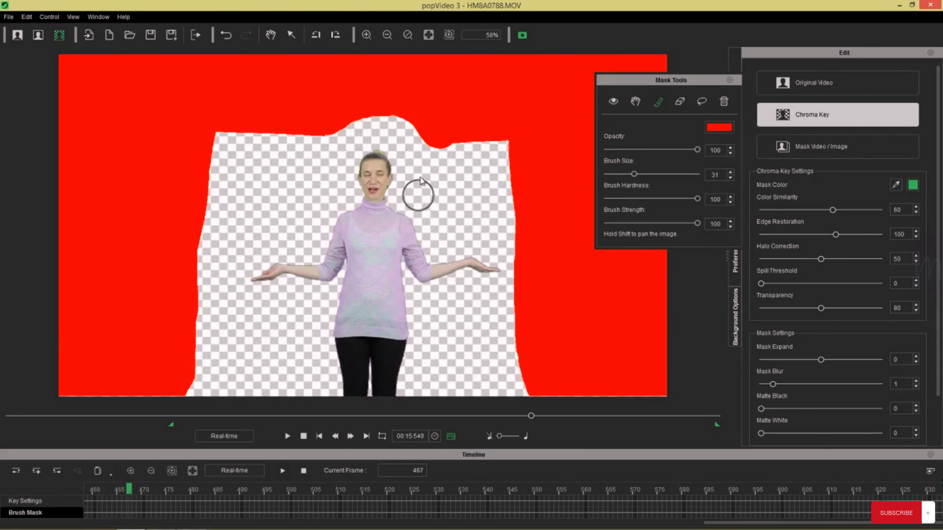
mouse_move(329, 124)
mouse_down()
mouse_move(459, 134)
mouse_move(364, 130)
mouse_move(305, 143)
mouse_up()
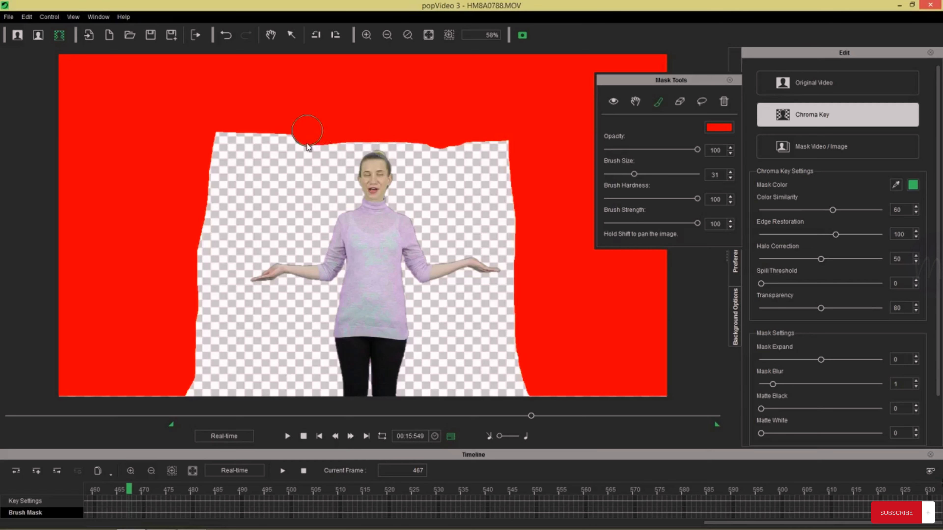
Step: Play the final part of the clip to check the keyframed mask, stop playback, and close the mask tools
click(112, 488)
click(287, 436)
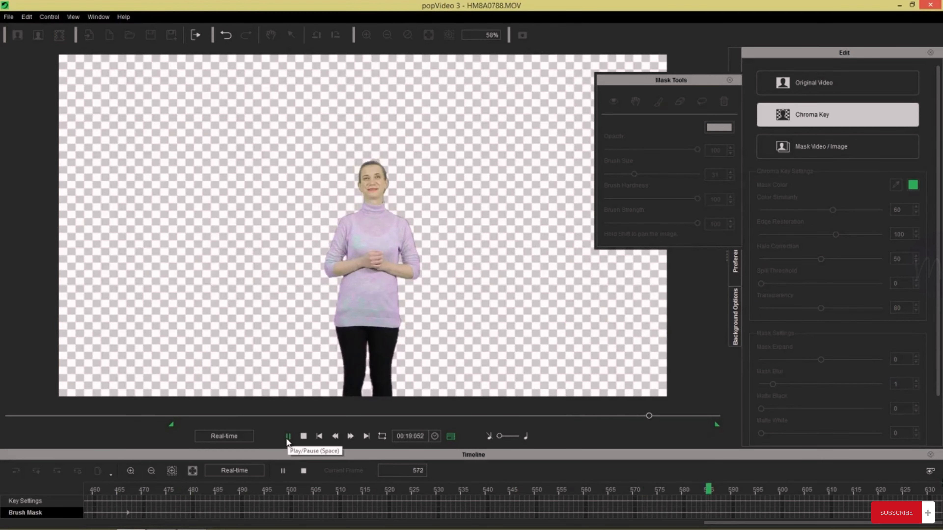
click(303, 435)
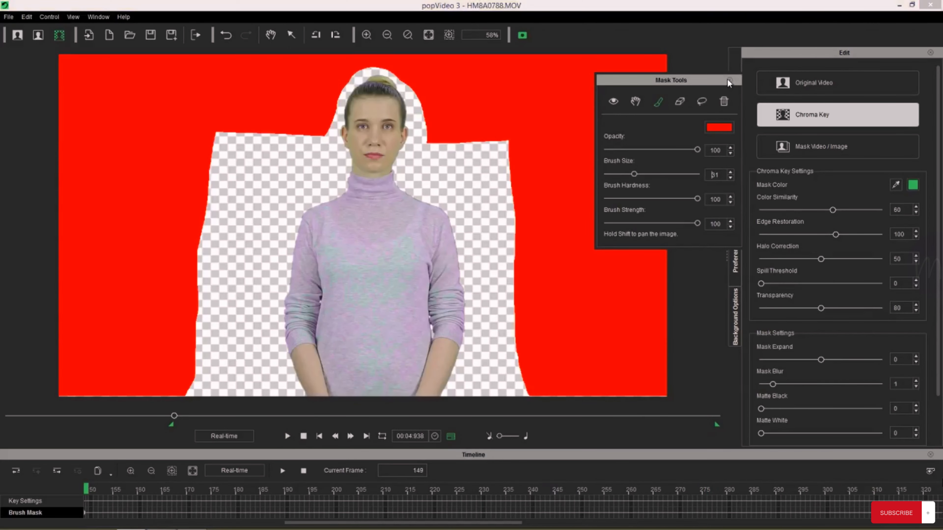
click(728, 79)
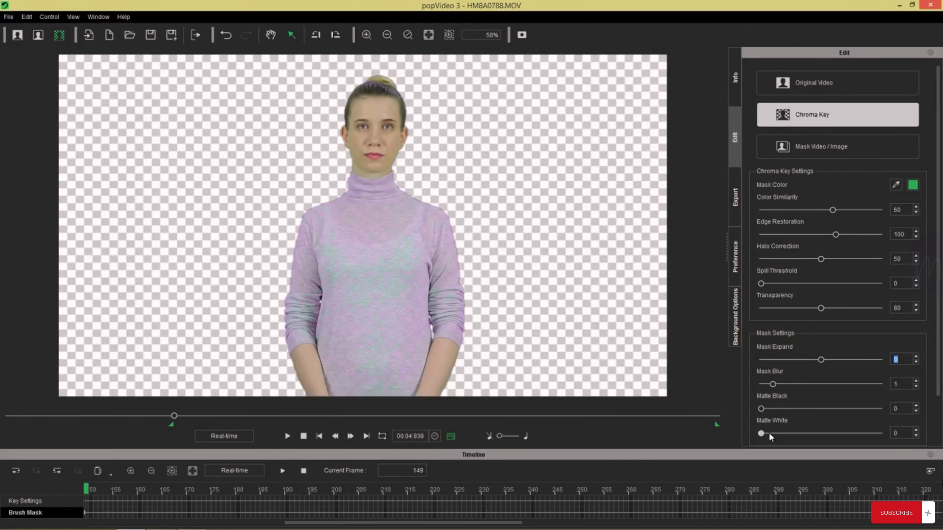
Step: Refine the key with Matte White 52, Halo Correction 0, Mask Expand -1 and Mask Blur 2, and play the clip to review it
click(782, 433)
drag(788, 430, 789, 431)
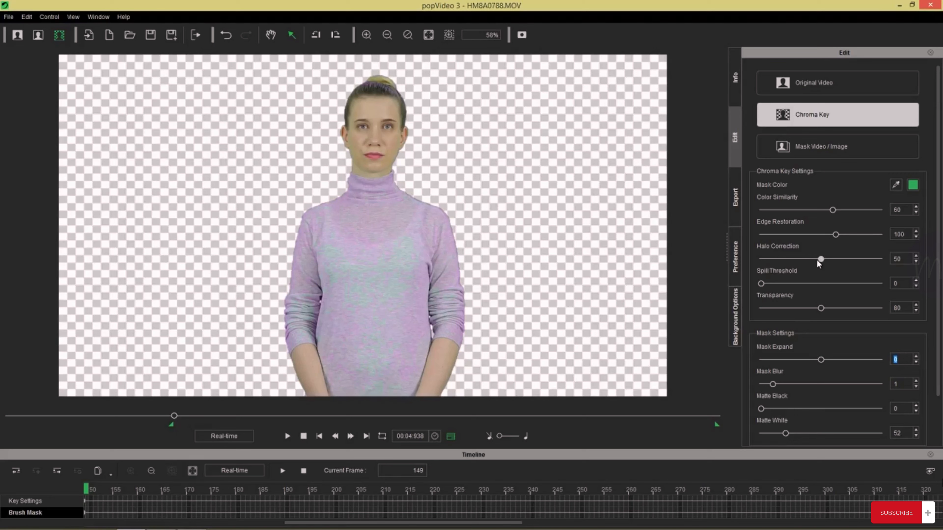
drag(787, 259, 694, 259)
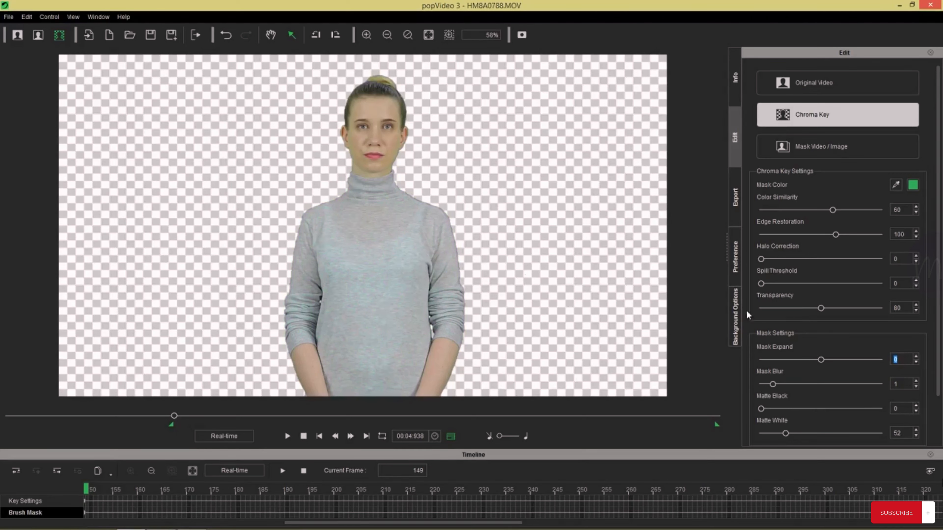
click(915, 362)
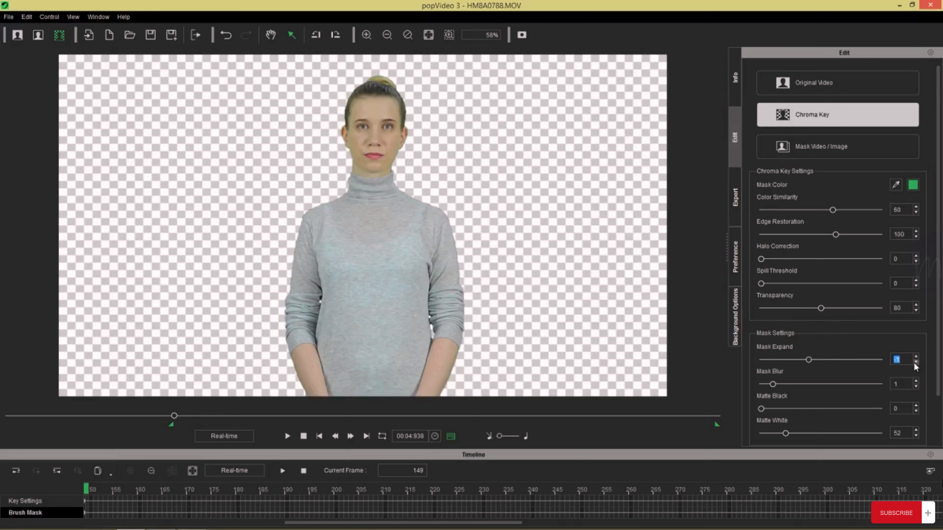
click(916, 382)
click(288, 436)
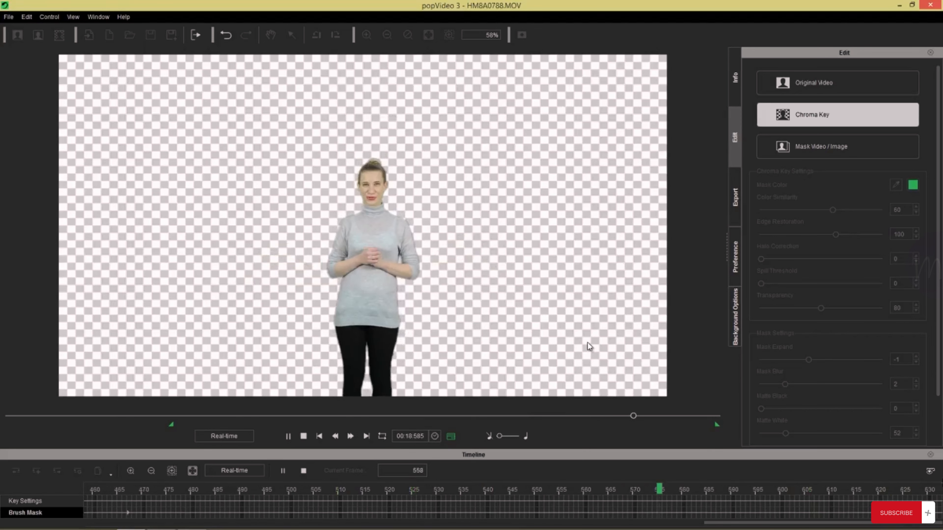
click(303, 437)
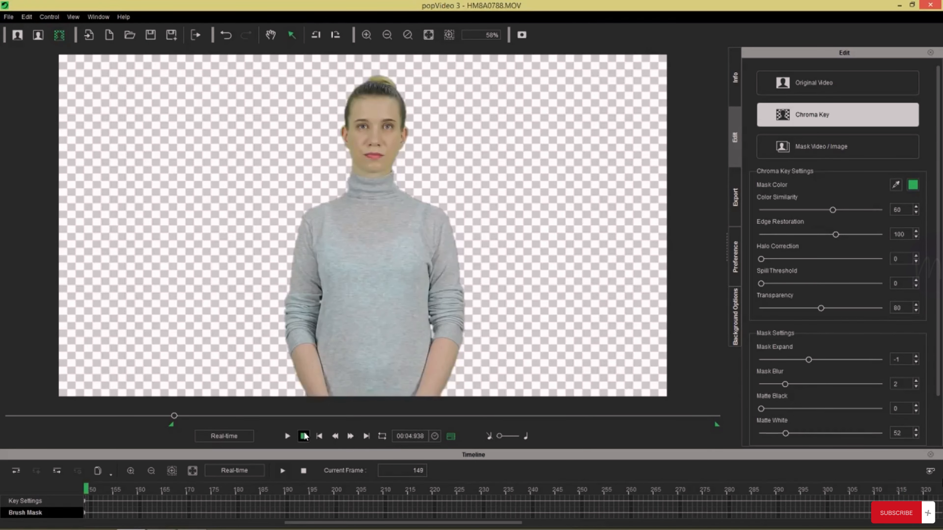